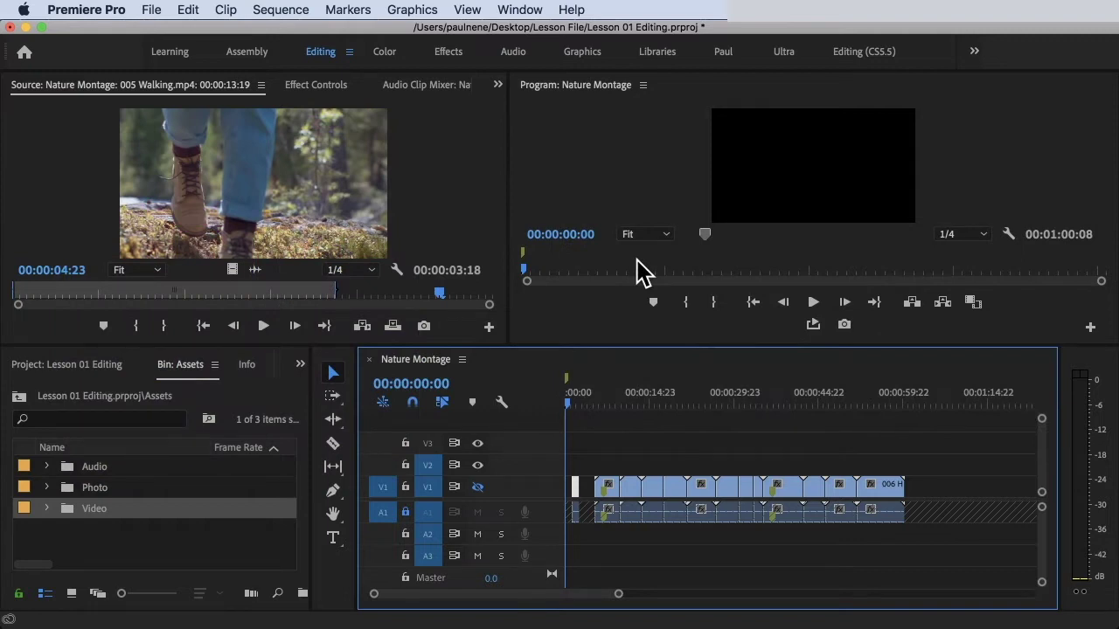
- Load the Editing workspace layout
left_click(803, 214)
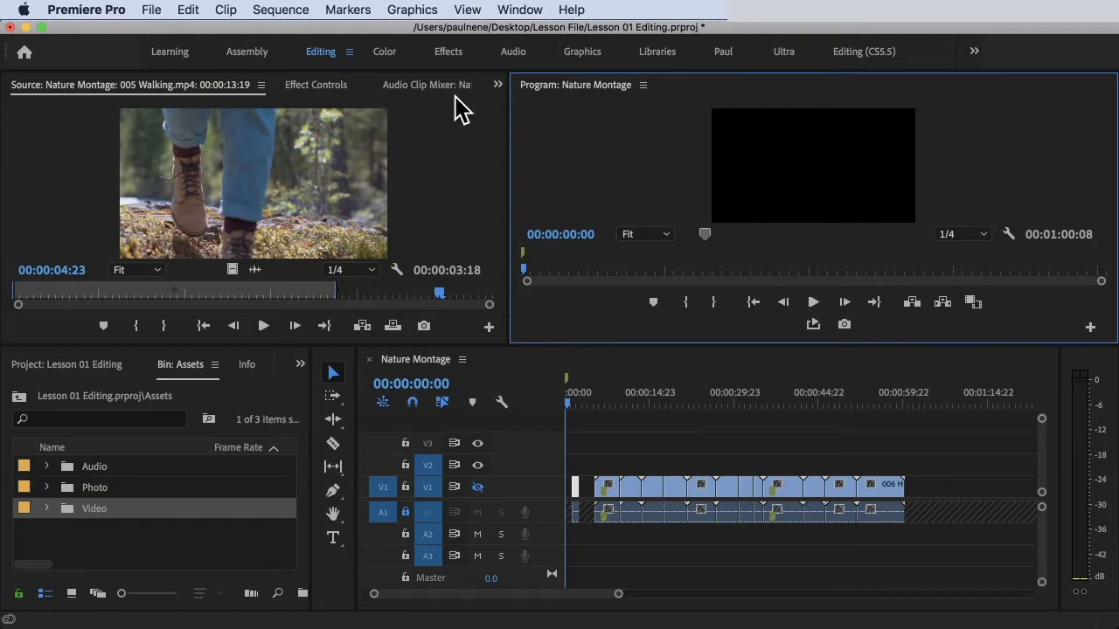
left_click(516, 11)
mouse_move(538, 35)
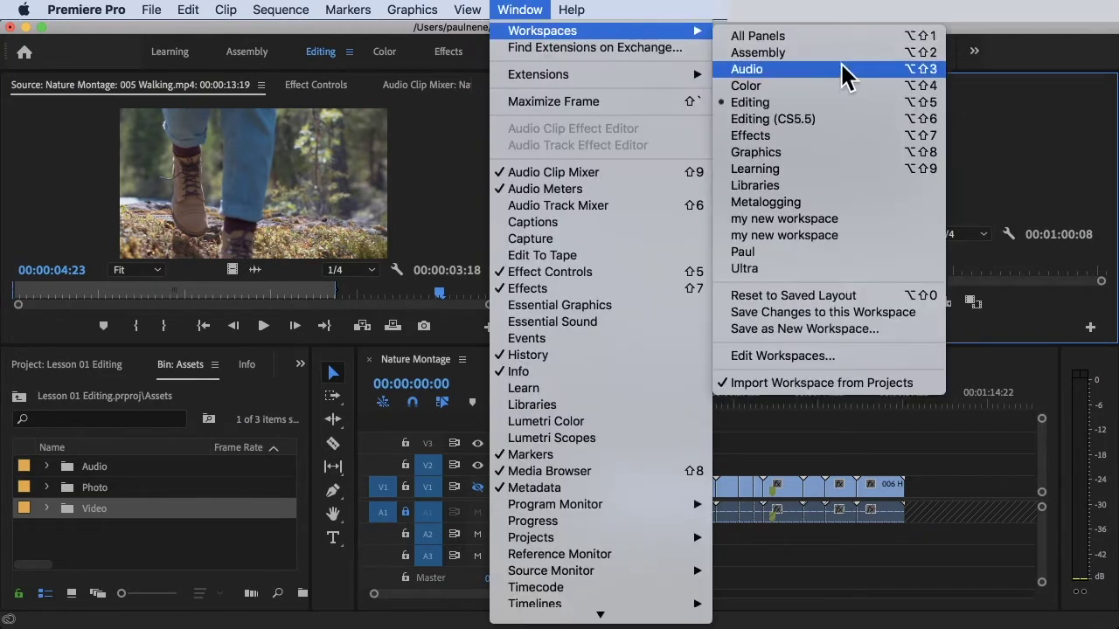
left_click(776, 104)
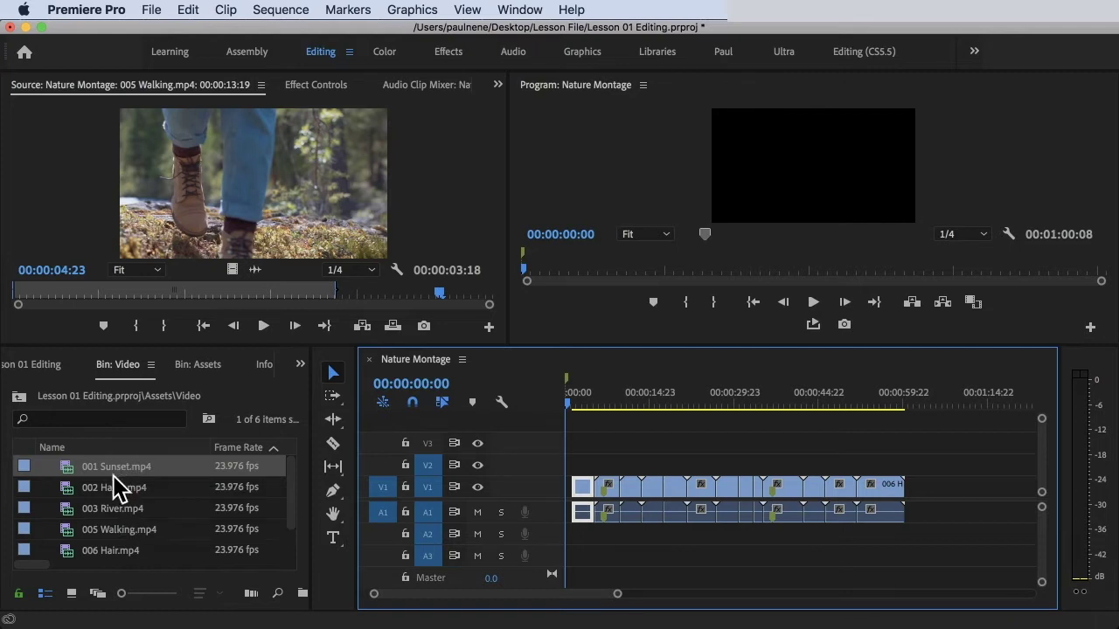
- Show the Video bin's clips as thumbnails in Icon View and browse through them
left_click(103, 472)
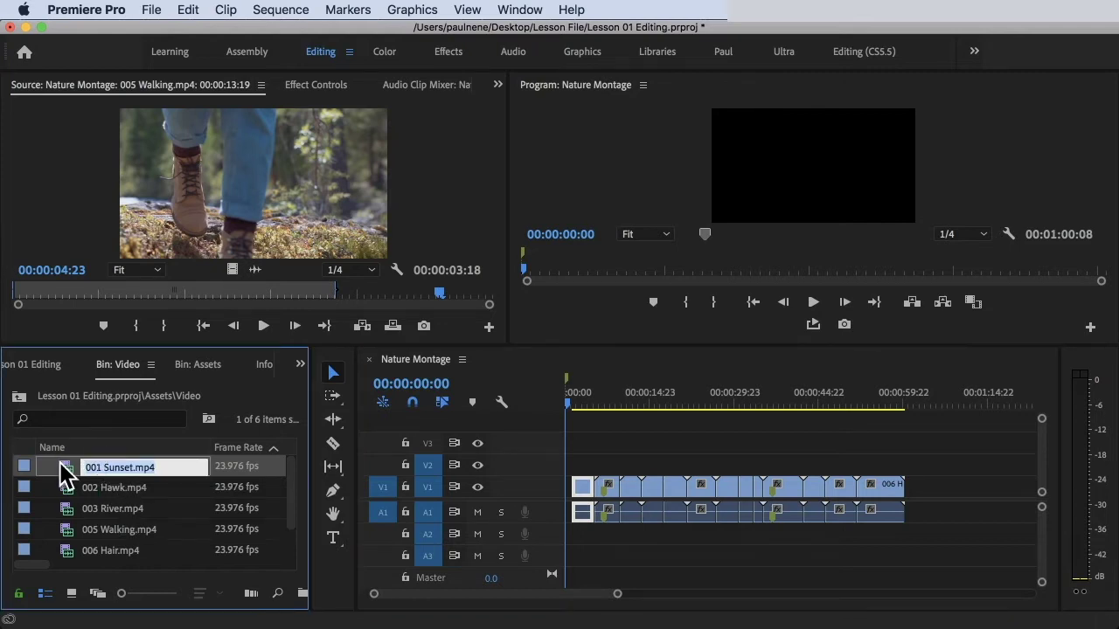
left_click(70, 472)
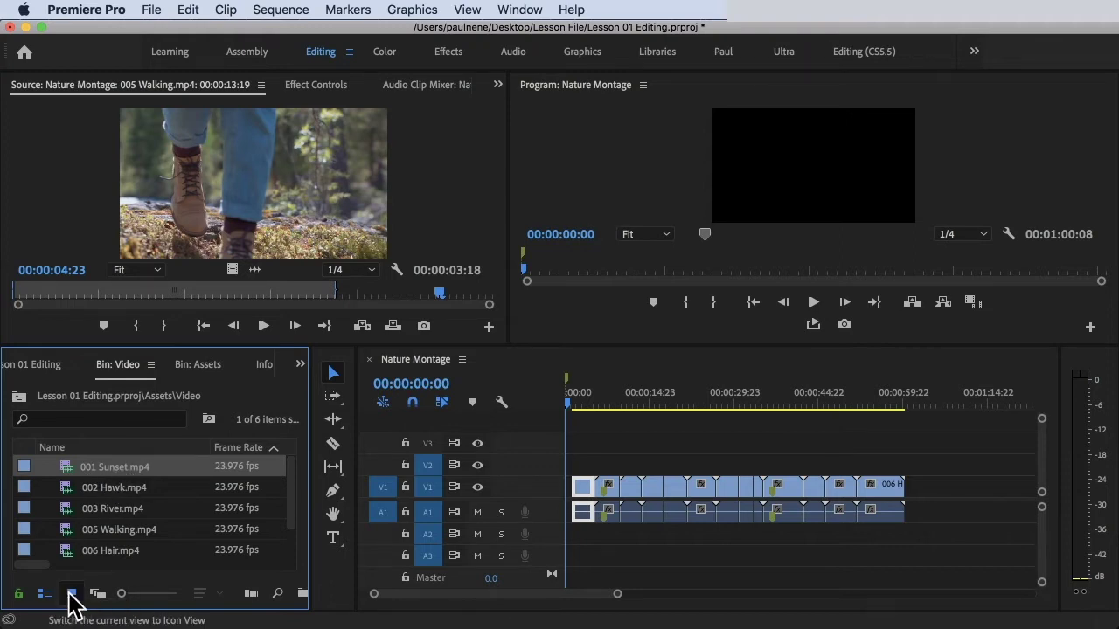
left_click(71, 593)
scroll(171, 505, "down", 2)
scroll(171, 505, "up", 2)
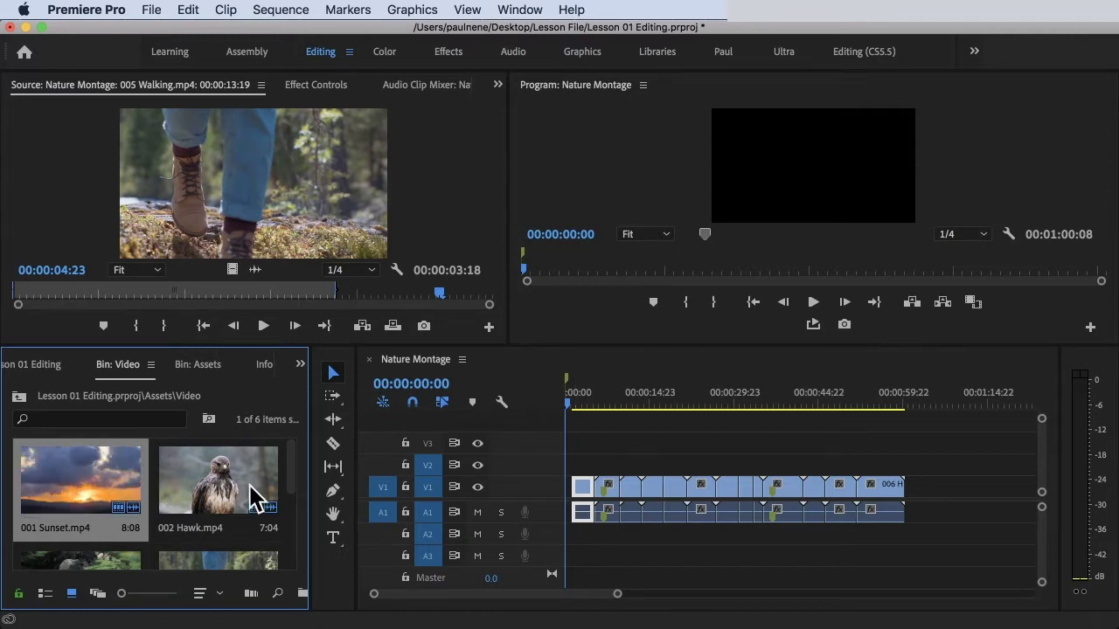
- Bring 001 Sunset.mp4 over the Program Monitor to examine its edit drop zones, and return it to the bin unplaced
left_click(621, 464)
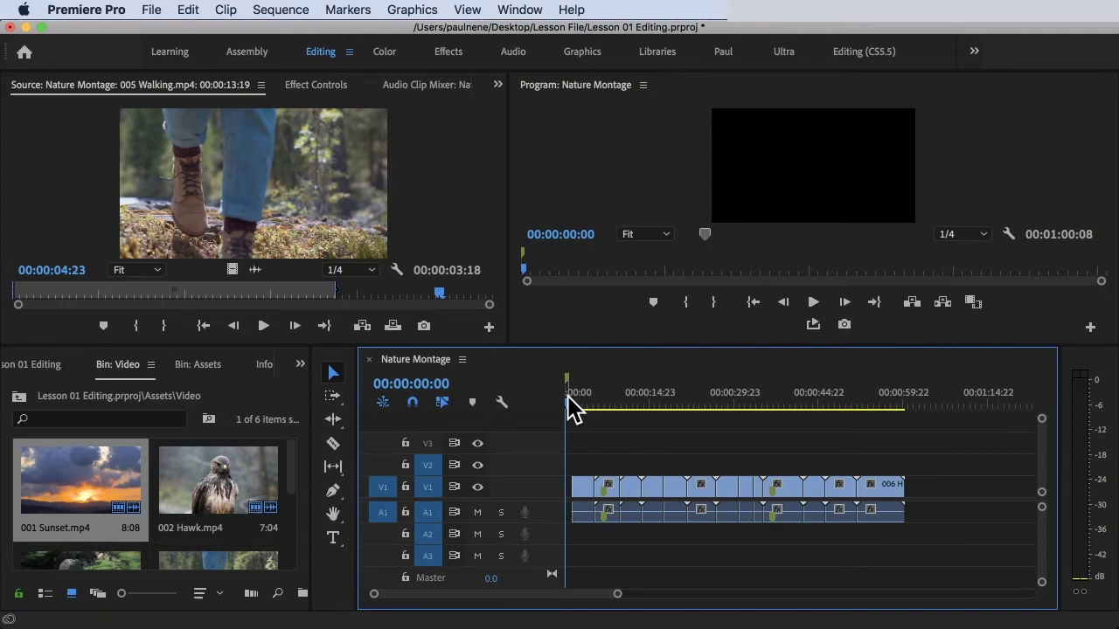
left_click(77, 511)
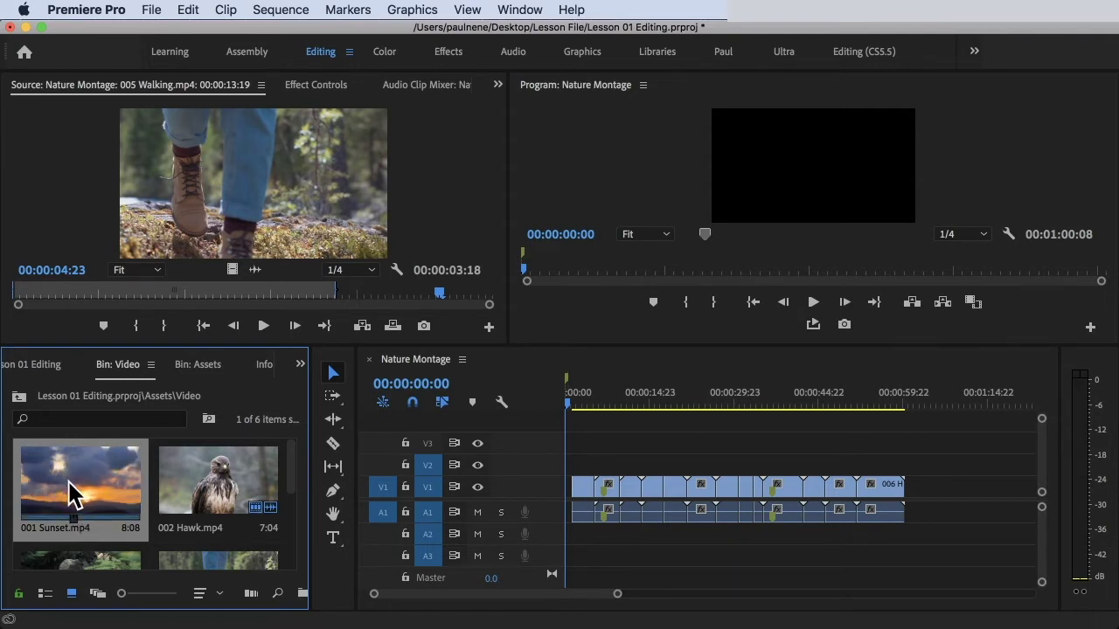
left_click_drag(74, 494, 721, 189)
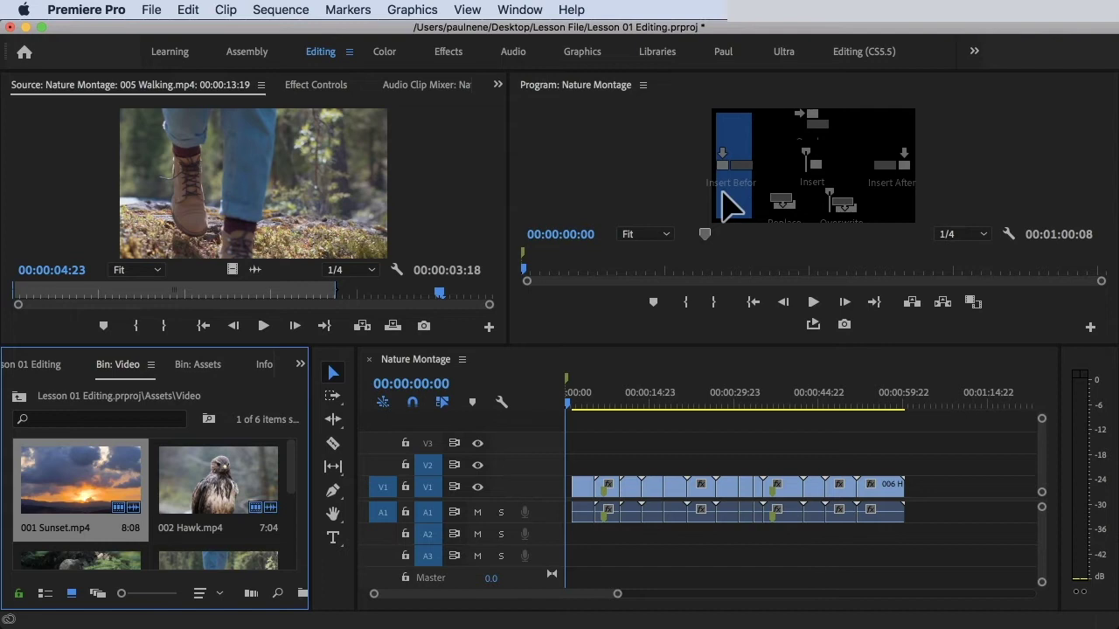
left_click_drag(731, 206, 738, 214)
left_click_drag(731, 201, 109, 493)
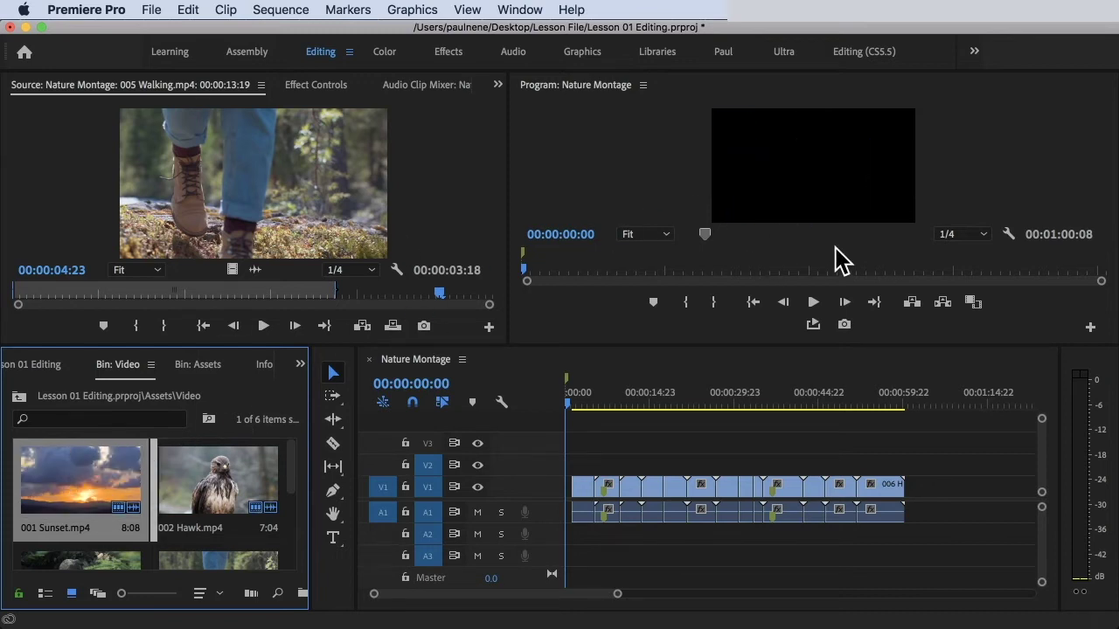
- Enlarge the Program Monitor in height and width, and reopen the Video bin in List View
left_click_drag(812, 348, 823, 424)
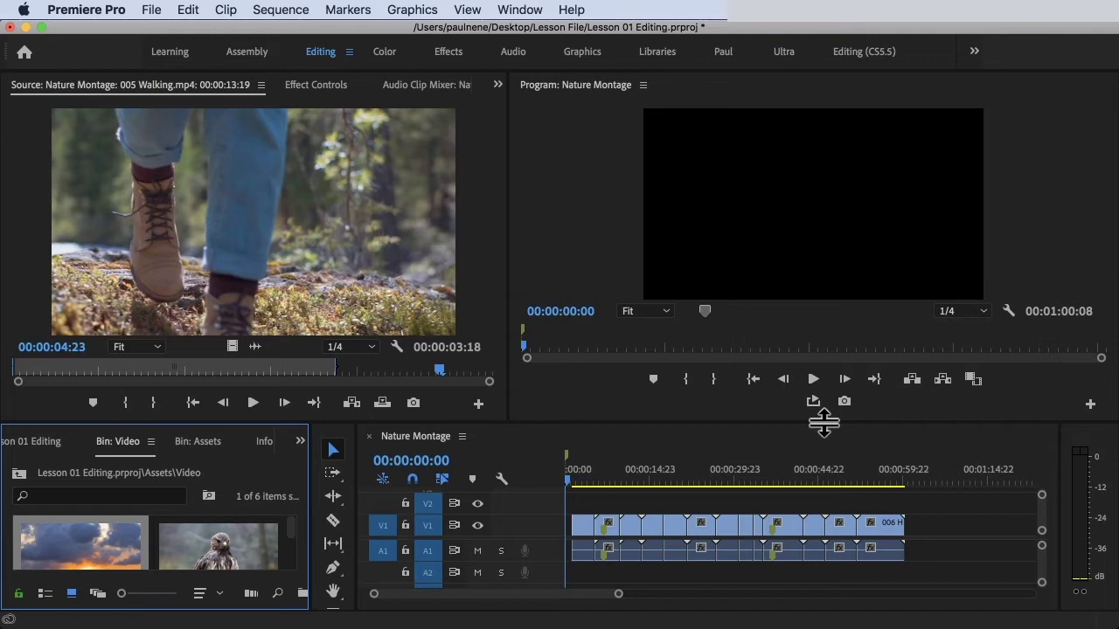
left_click(197, 441)
left_click_drag(193, 424, 192, 401)
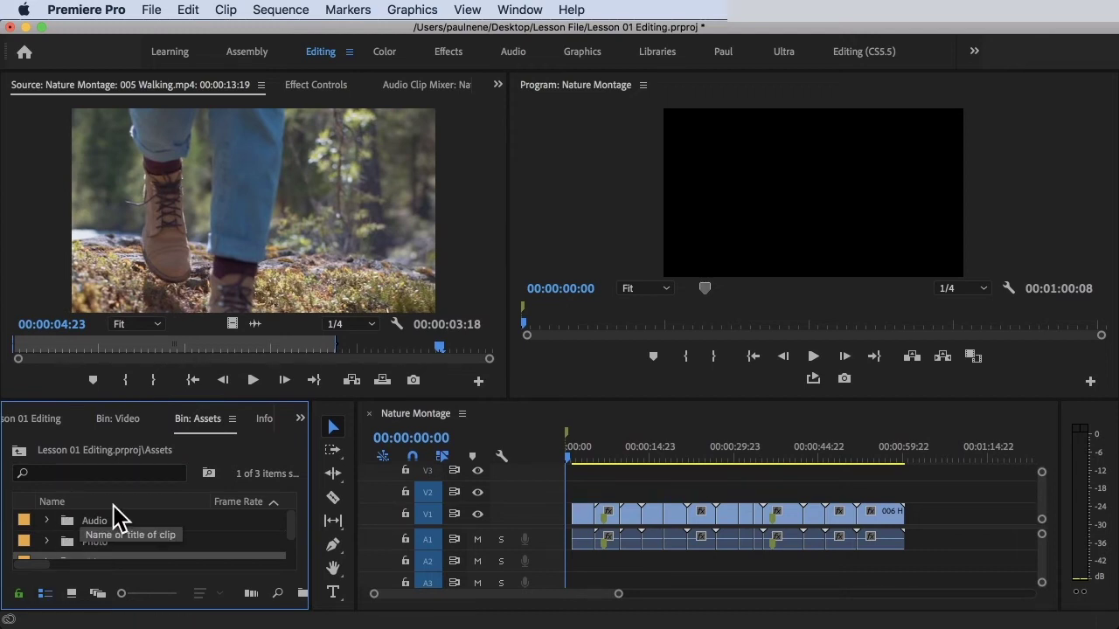
double_click(102, 556)
left_click(44, 594)
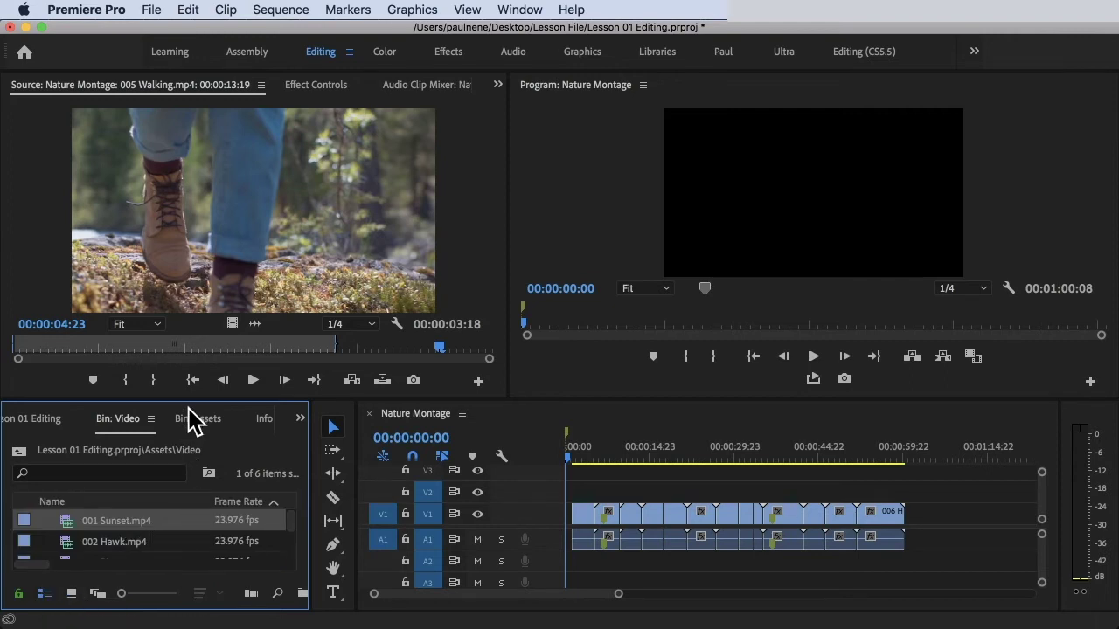
left_click_drag(192, 401, 193, 388)
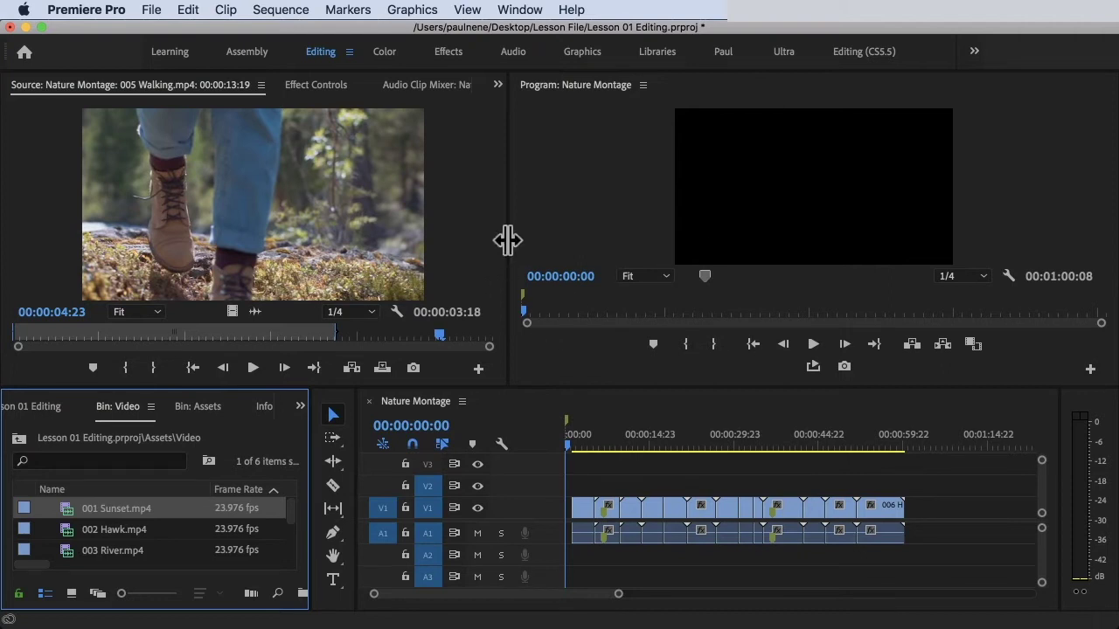
left_click_drag(509, 237, 471, 253)
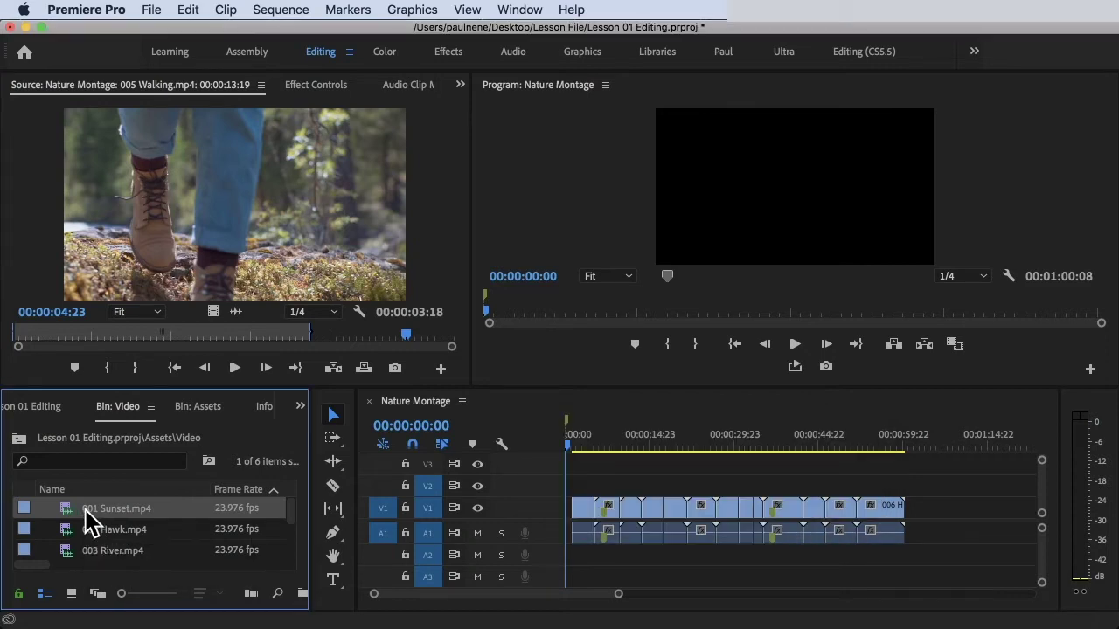
- Try an Insert Before edit of 001 Sunset.mp4 at the start of the Nature Montage sequence, and undo it
left_click_drag(85, 509, 695, 220)
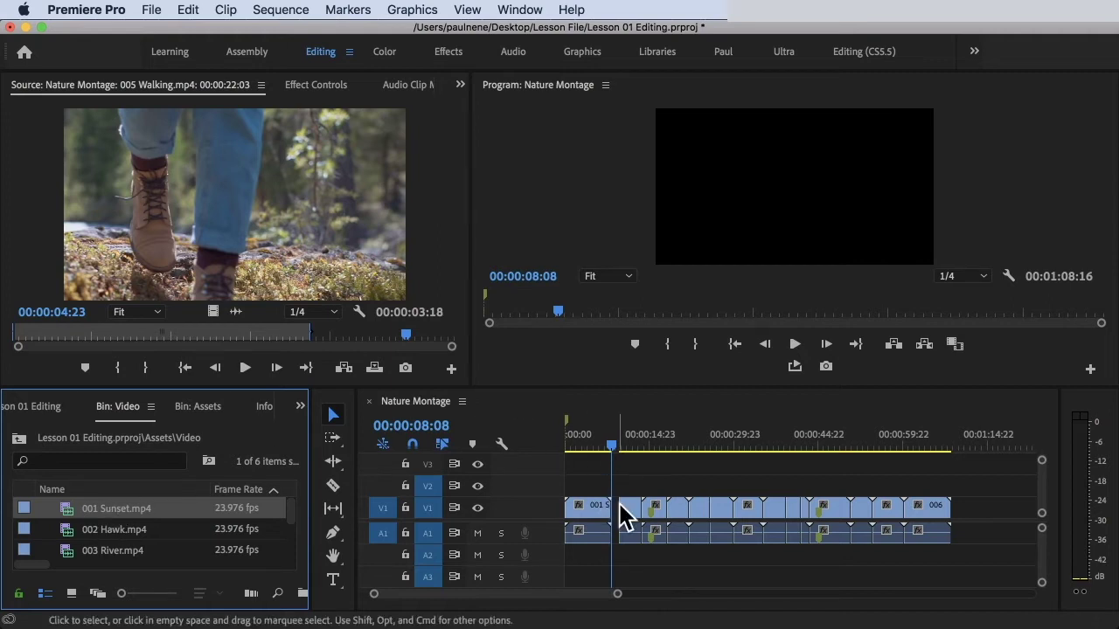
left_click_drag(615, 449, 574, 449)
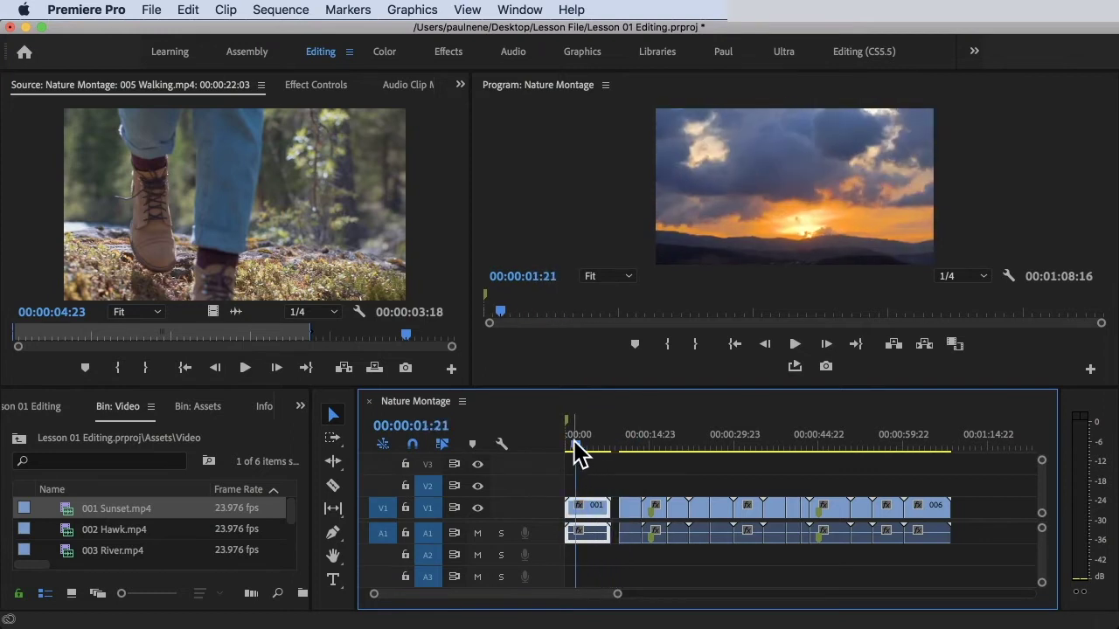
key("ctrl+z")
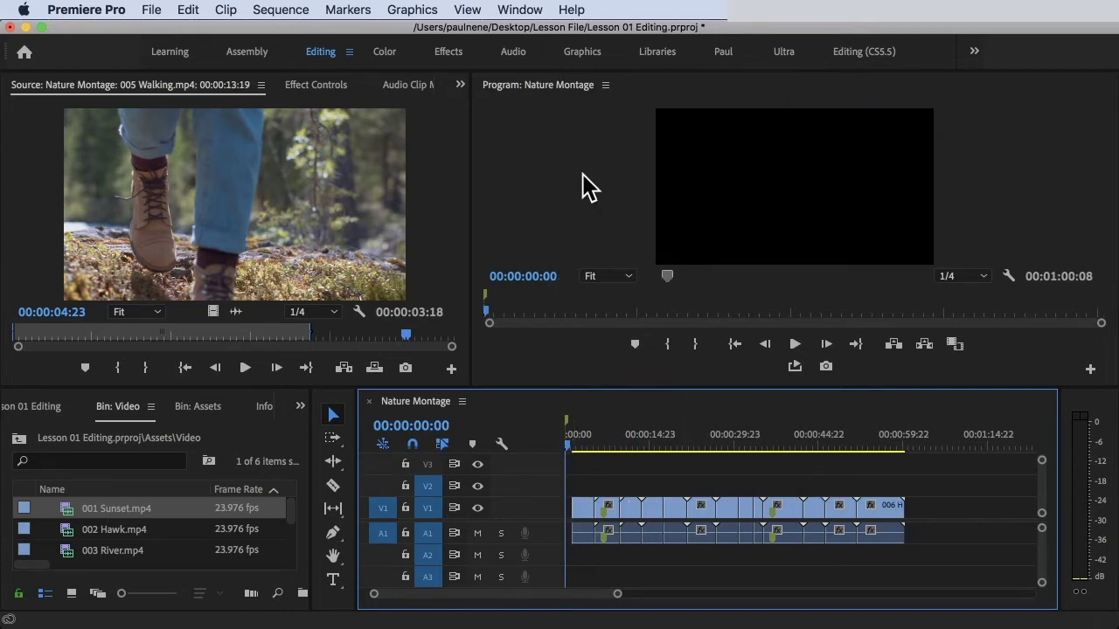
- Try overlaying 002 Hawk.mp4 on V2 above the last clip at 00:00:55:16, and undo the overlay
left_click_drag(702, 427, 881, 439)
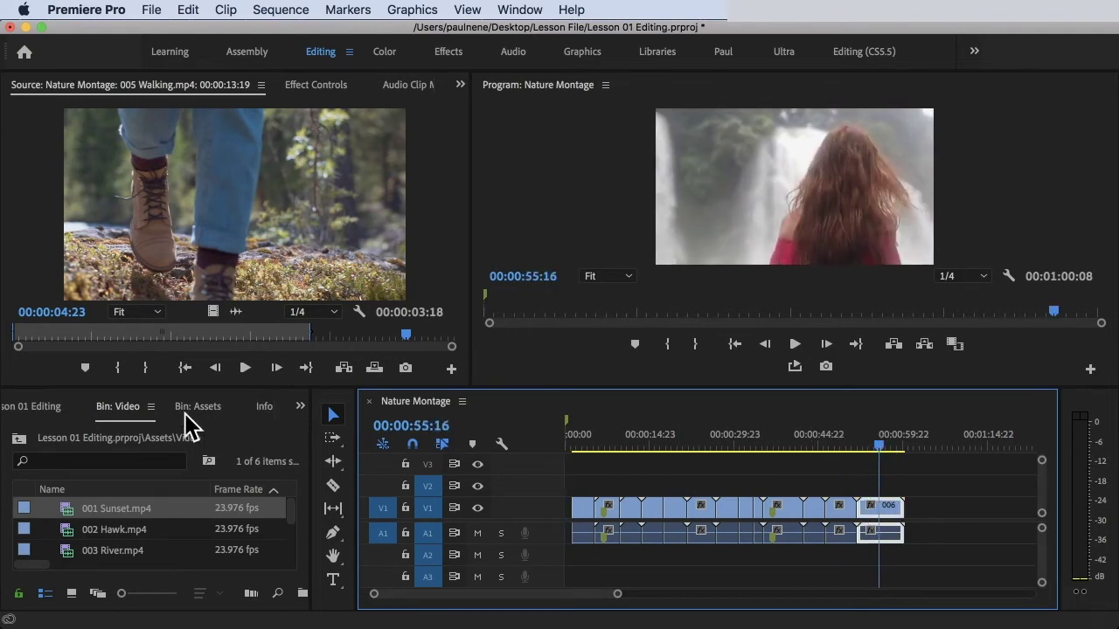
left_click(120, 535)
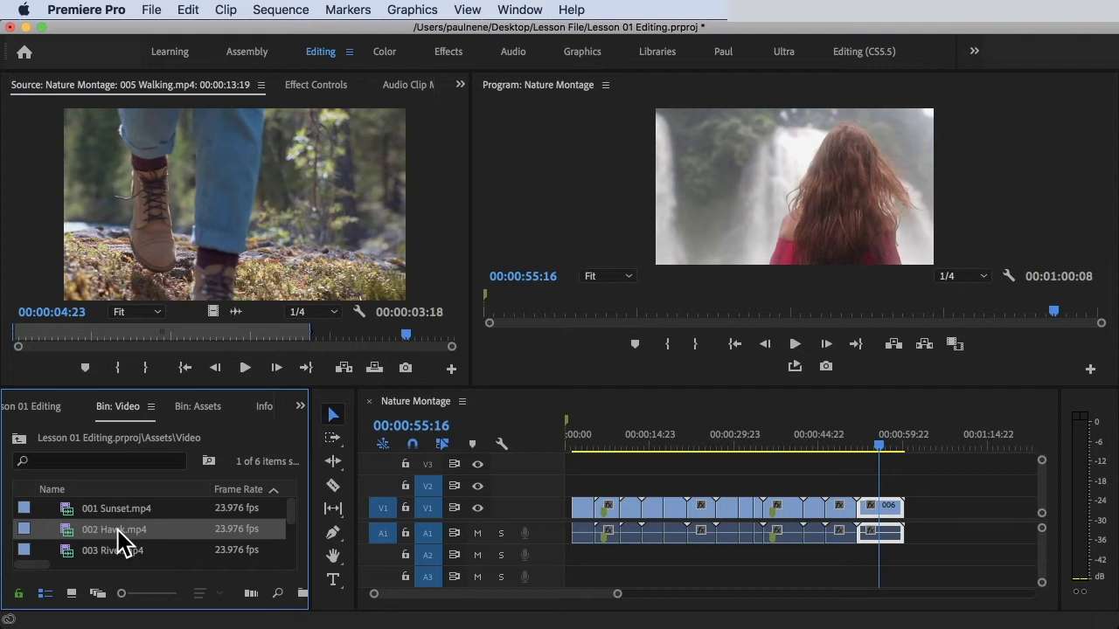
left_click_drag(121, 542, 825, 134)
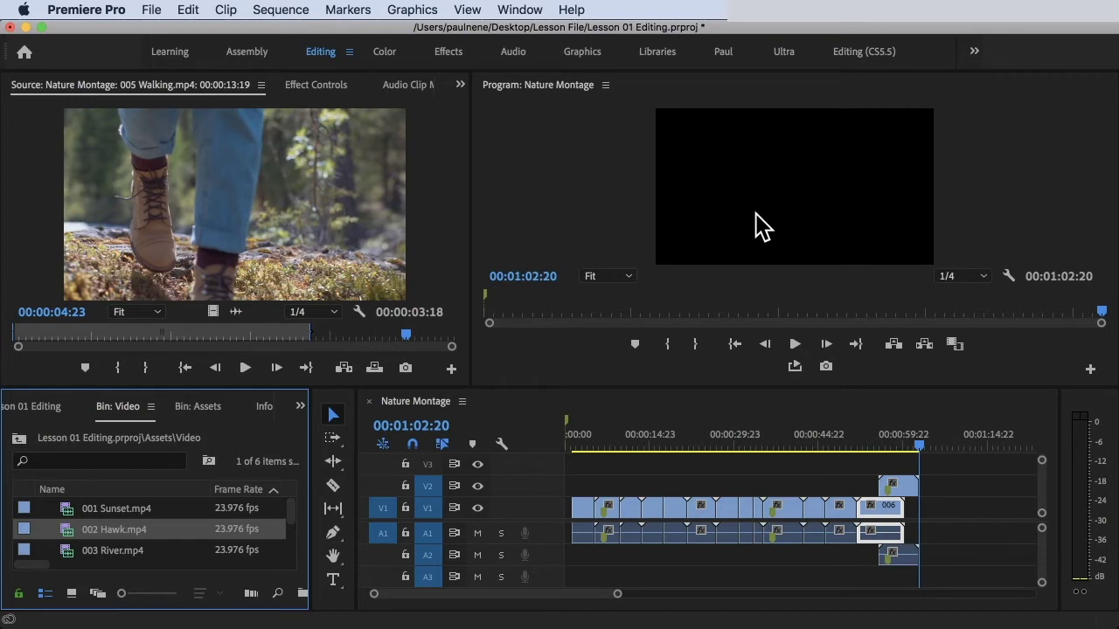
left_click_drag(749, 387, 749, 427)
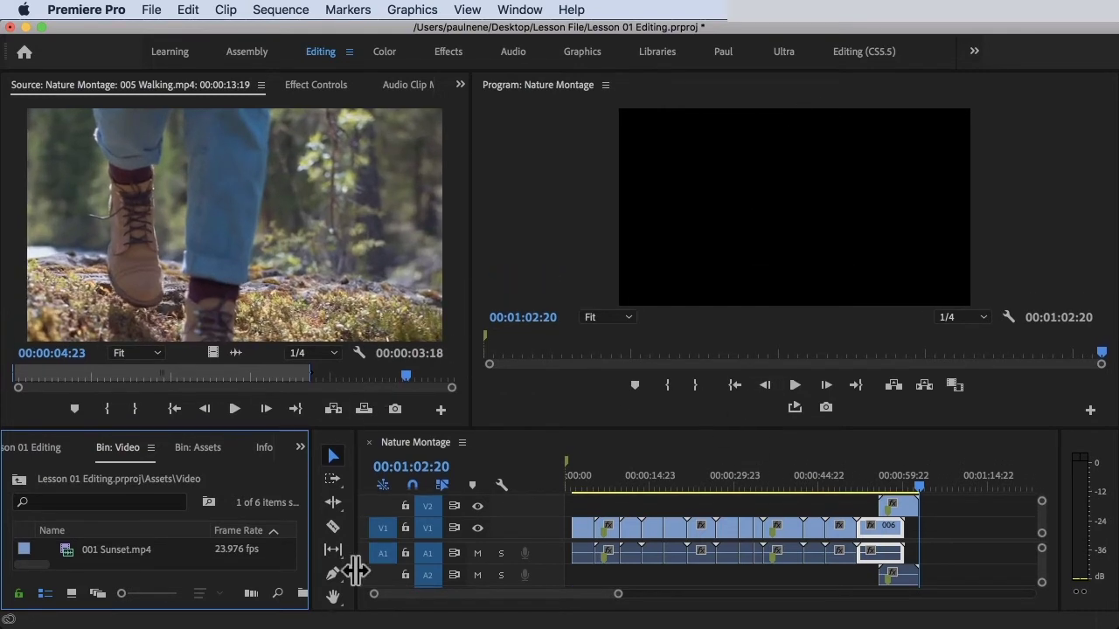
key("super+z")
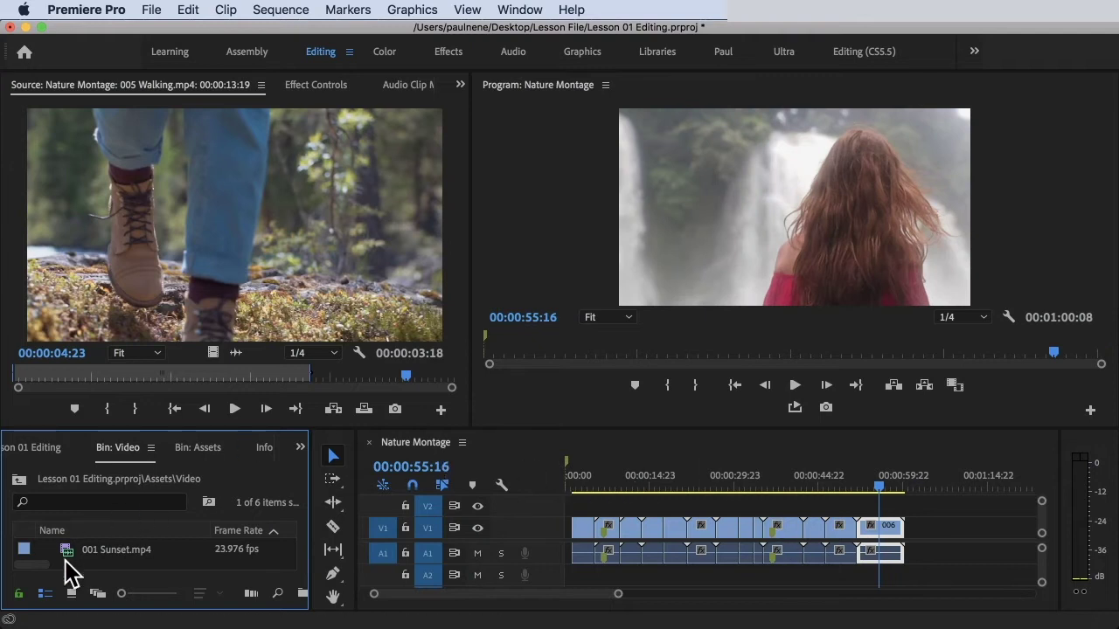
- Try an Insert Before edit that places 001 Sunset.mp4 ahead of the last clip in the sequence, and undo it
left_click(106, 552)
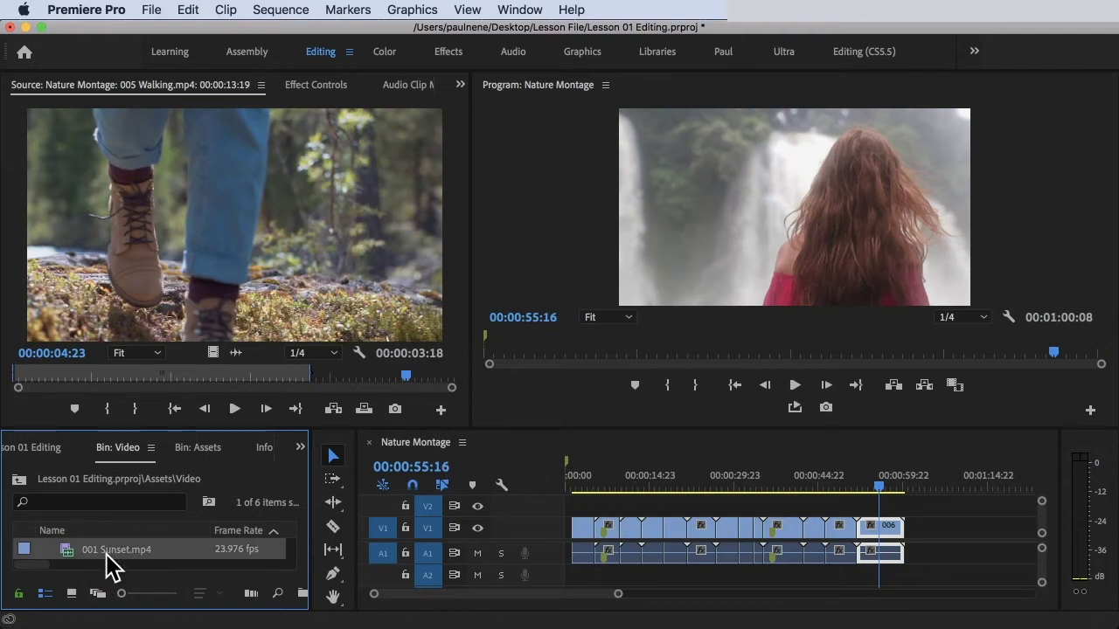
mouse_move(105, 552)
left_mouse_down()
mouse_move(188, 512)
mouse_move(120, 569)
mouse_move(115, 558)
left_mouse_up()
left_click_drag(116, 549, 661, 254)
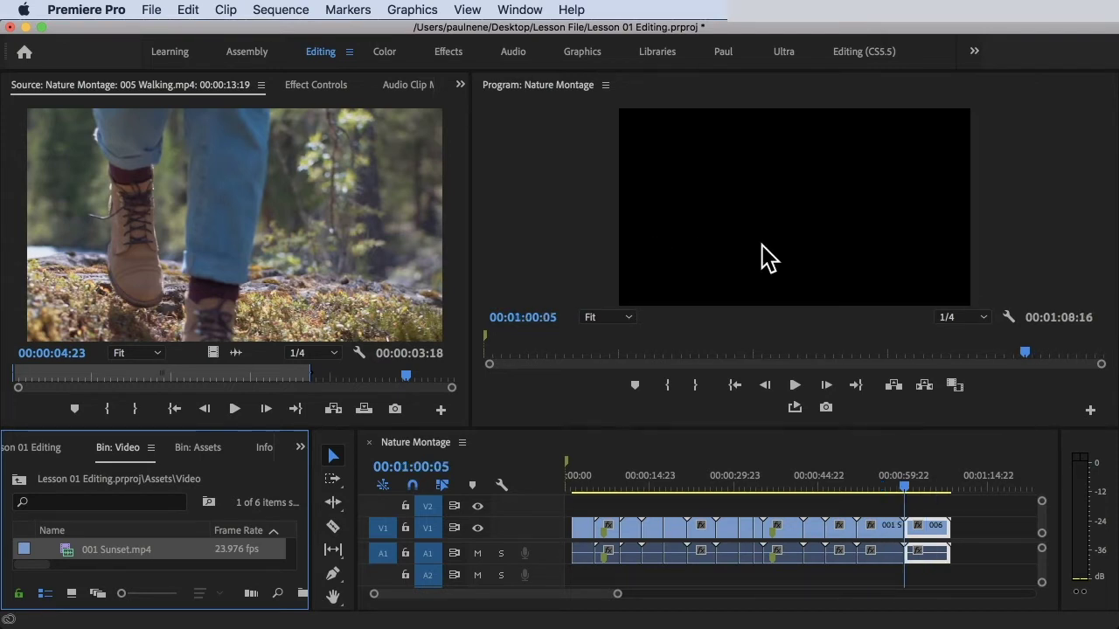
mouse_move(913, 486)
left_mouse_down()
mouse_move(883, 483)
mouse_move(919, 488)
mouse_move(889, 490)
mouse_move(918, 492)
mouse_move(904, 491)
left_mouse_up()
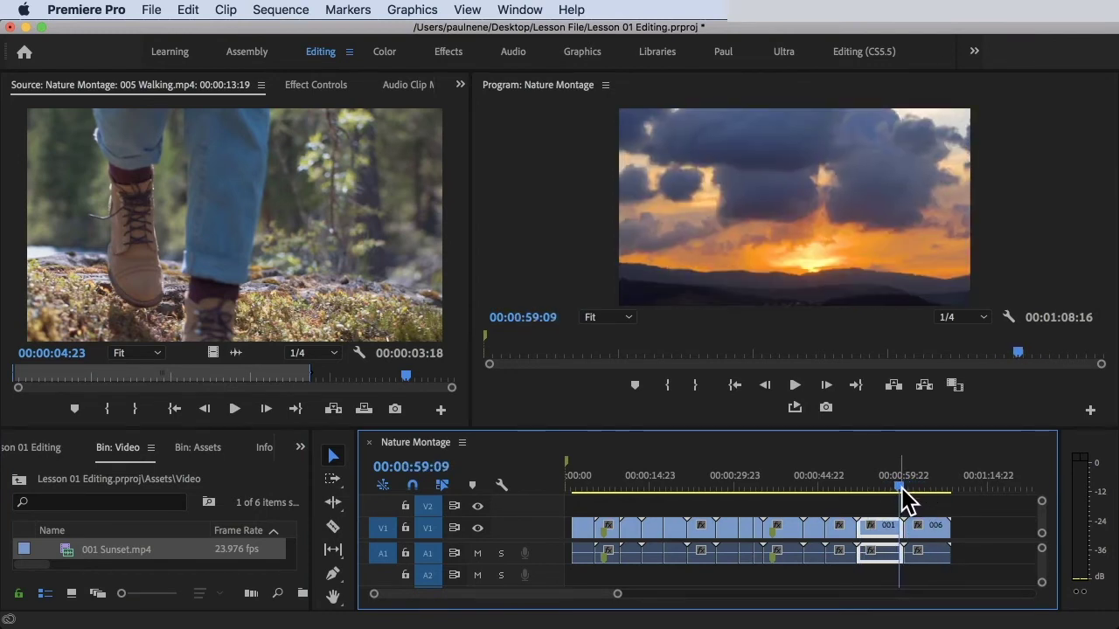
key("shift+Delete")
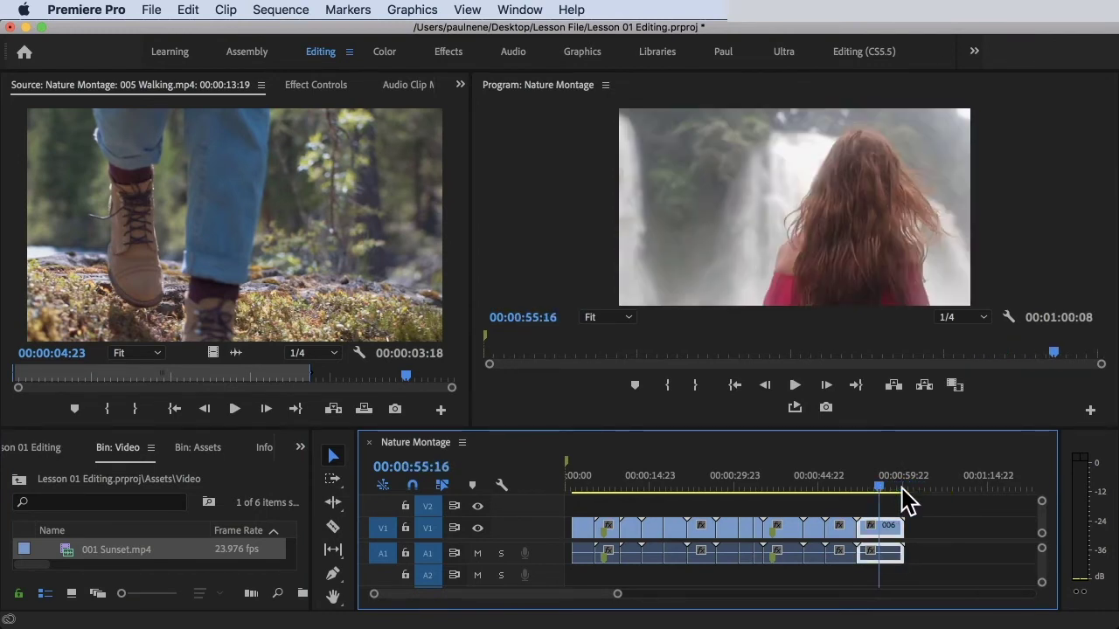
- Try replacing the last clip with 001 Sunset.mp4, check the sequence at 00:00:59:05, and undo the replacement
left_click(131, 552)
left_click(70, 557)
left_click_drag(70, 559, 729, 295)
mouse_move(879, 486)
left_mouse_down()
mouse_move(863, 477)
mouse_move(897, 486)
left_mouse_up()
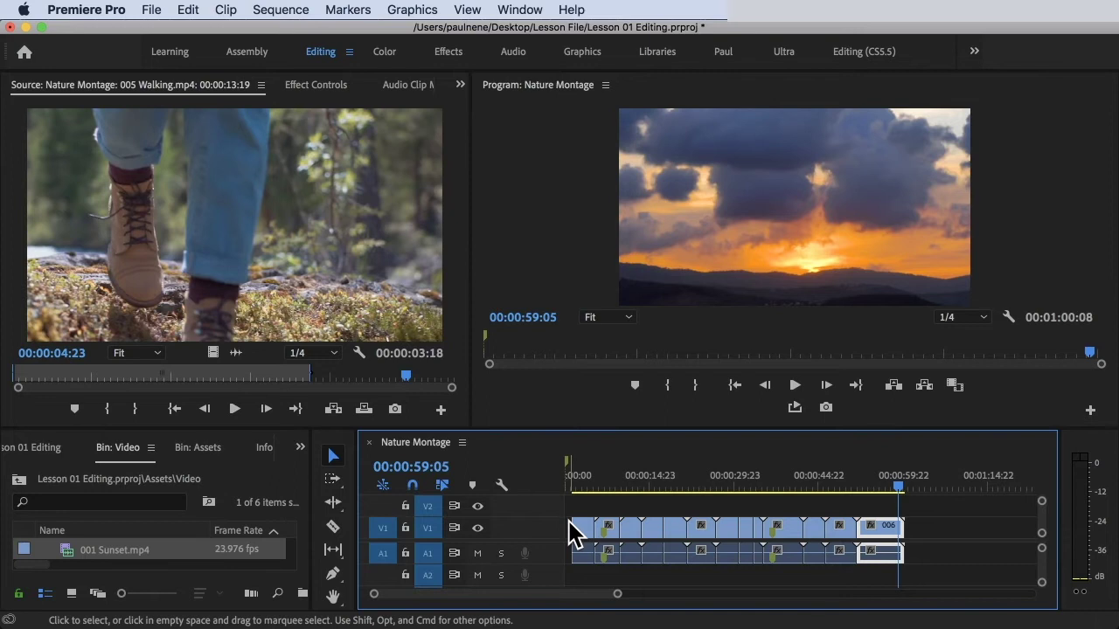
key("super+z")
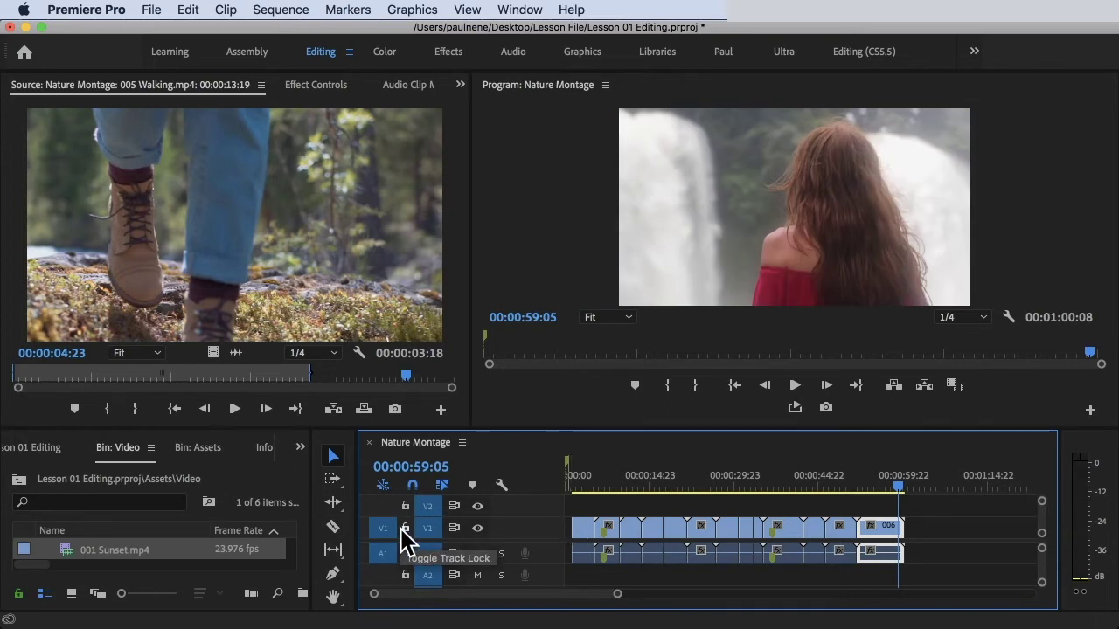
- Try overwriting the sequence with 001 Sunset.mp4 from 00:00:59:05, and undo the overwrite
left_click(69, 550)
left_click_drag(69, 555, 825, 286)
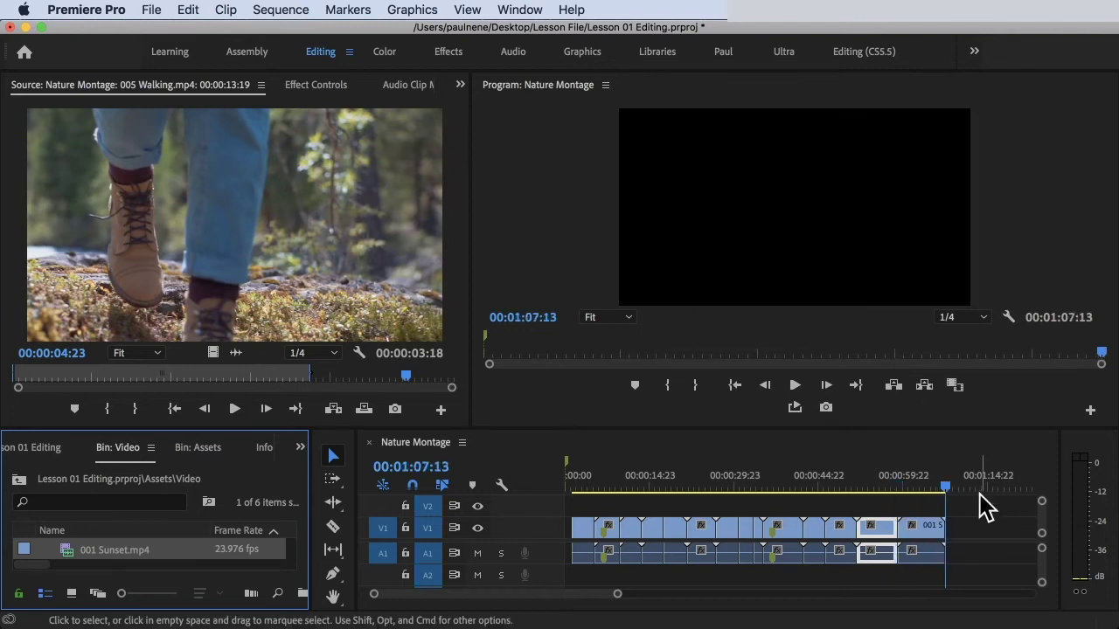
left_click(892, 486)
left_click_drag(895, 486, 897, 486)
key("super+z")
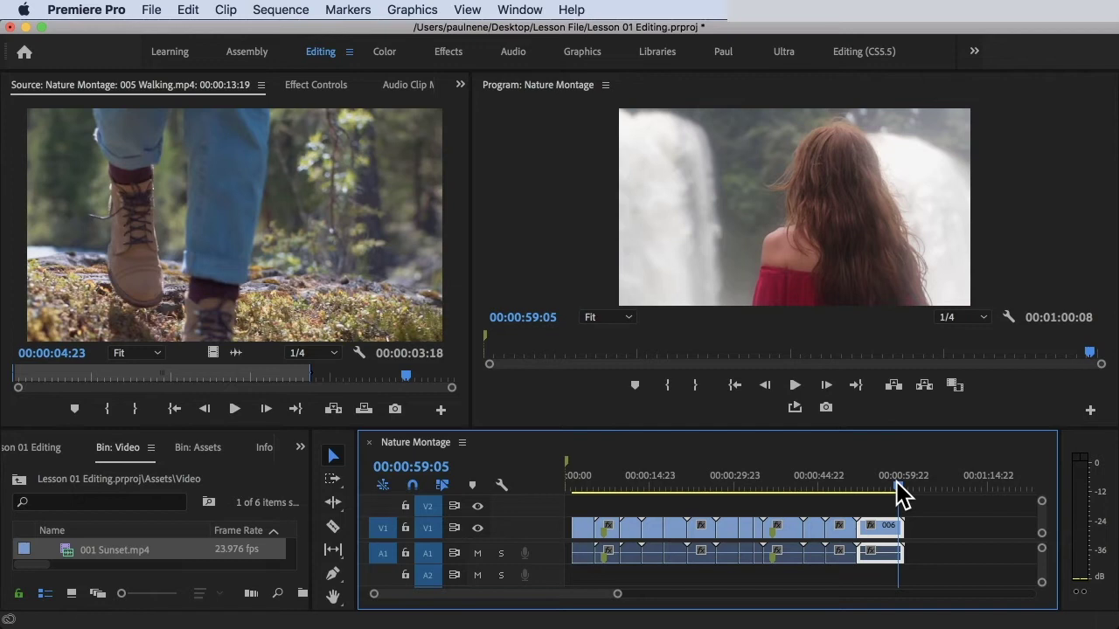
- Try overwriting the sequence with 001 Sunset.mp4 from 00:00:55:16, and check the edit at 00:01:01:17
left_click(879, 482)
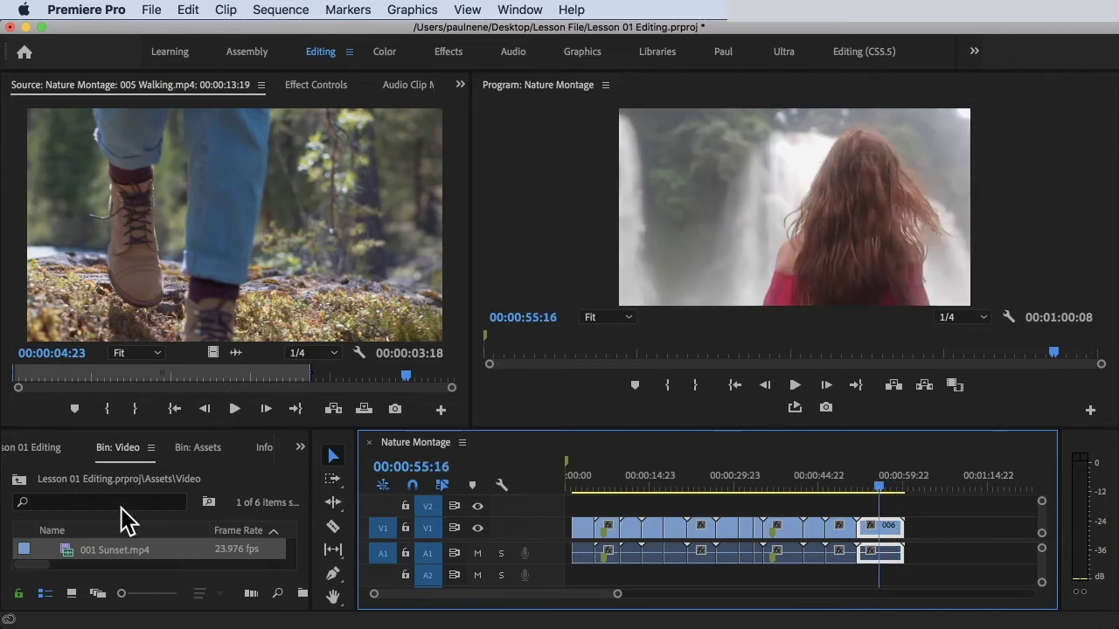
left_click(83, 552)
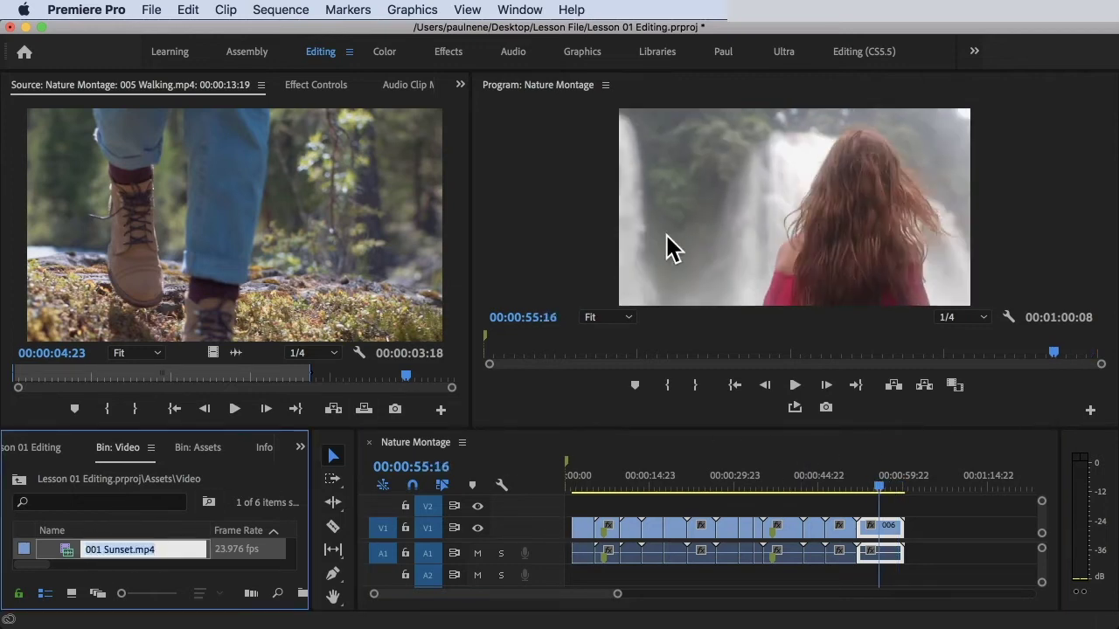
left_click(54, 546)
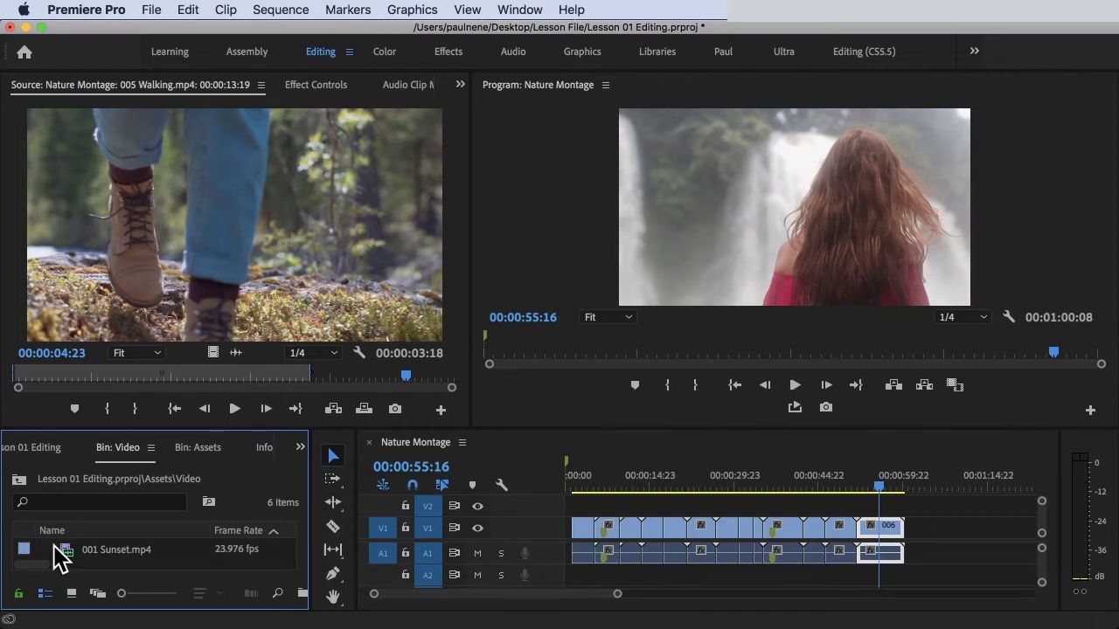
left_click_drag(59, 556, 780, 204)
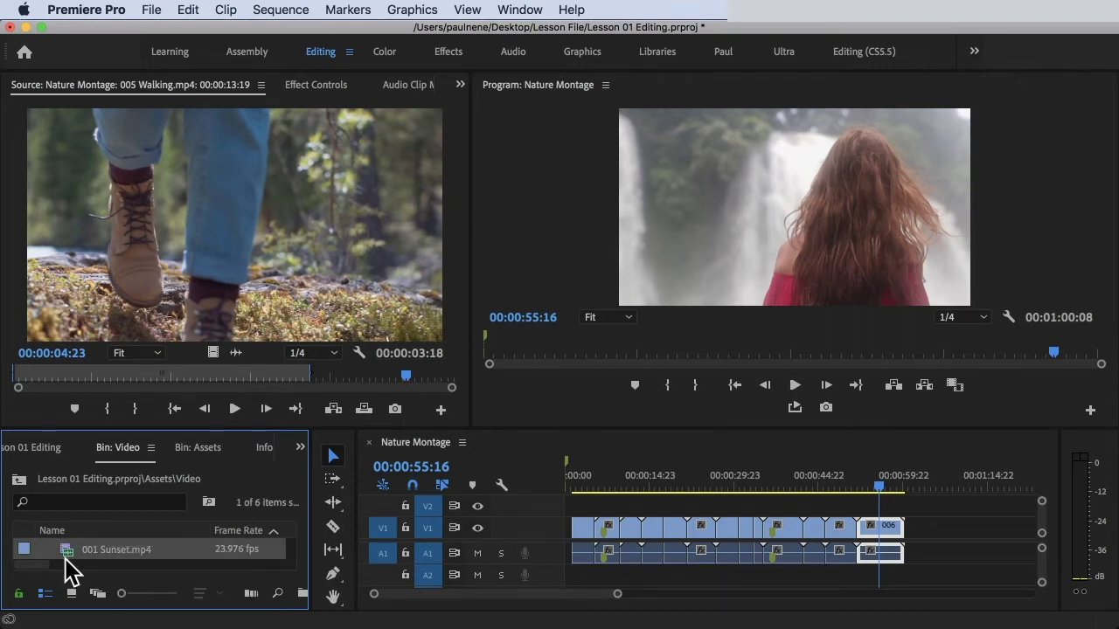
left_click_drag(60, 552, 850, 282)
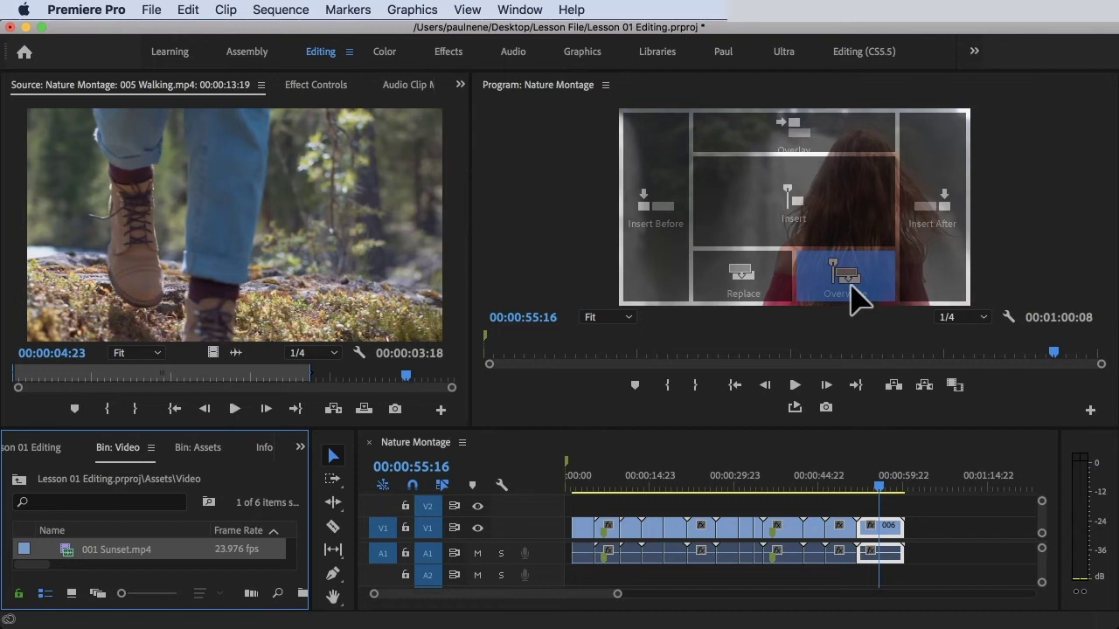
left_click_drag(849, 283, 844, 279)
mouse_move(841, 276)
left_mouse_down()
mouse_move(877, 290)
mouse_move(837, 278)
left_mouse_up()
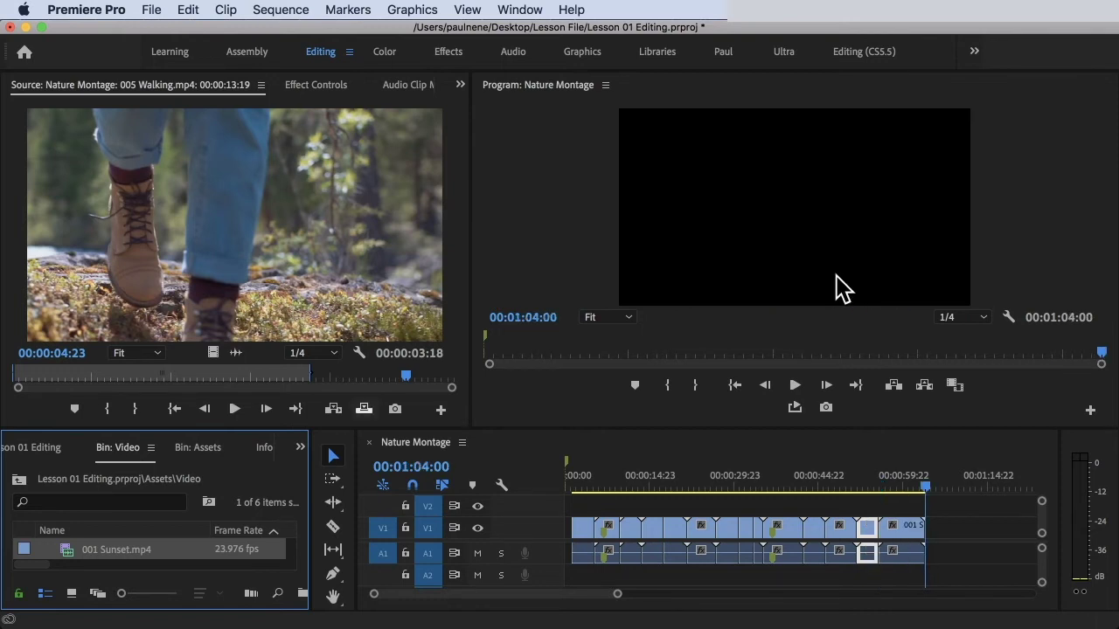
mouse_move(924, 479)
left_mouse_down()
mouse_move(866, 478)
mouse_move(913, 479)
left_mouse_up()
- Try inserting 001 Sunset.mp4 at 00:00:55:16 so it splits the last clip, review the edit, and undo the insert
left_click(66, 564)
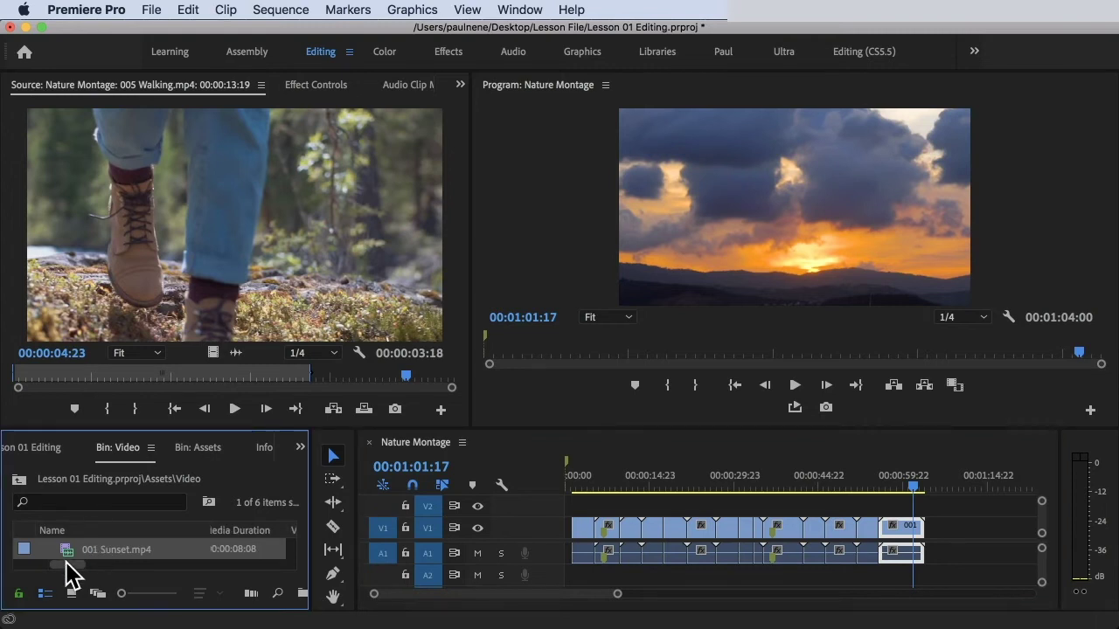
left_click_drag(56, 556, 843, 588)
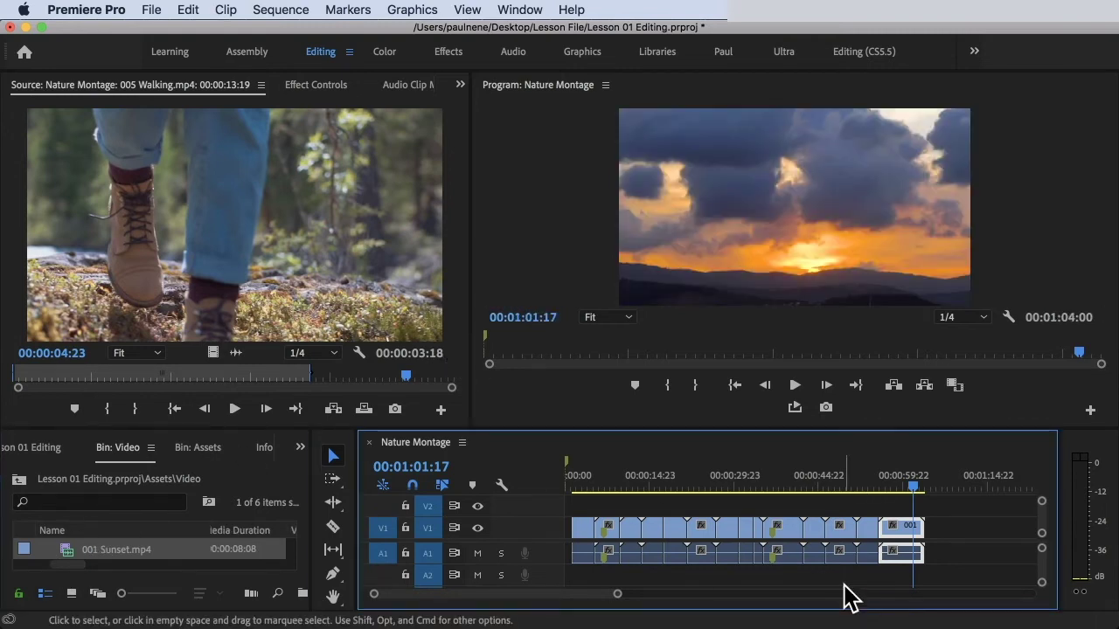
key("Escape")
left_click_drag(115, 550, 809, 210)
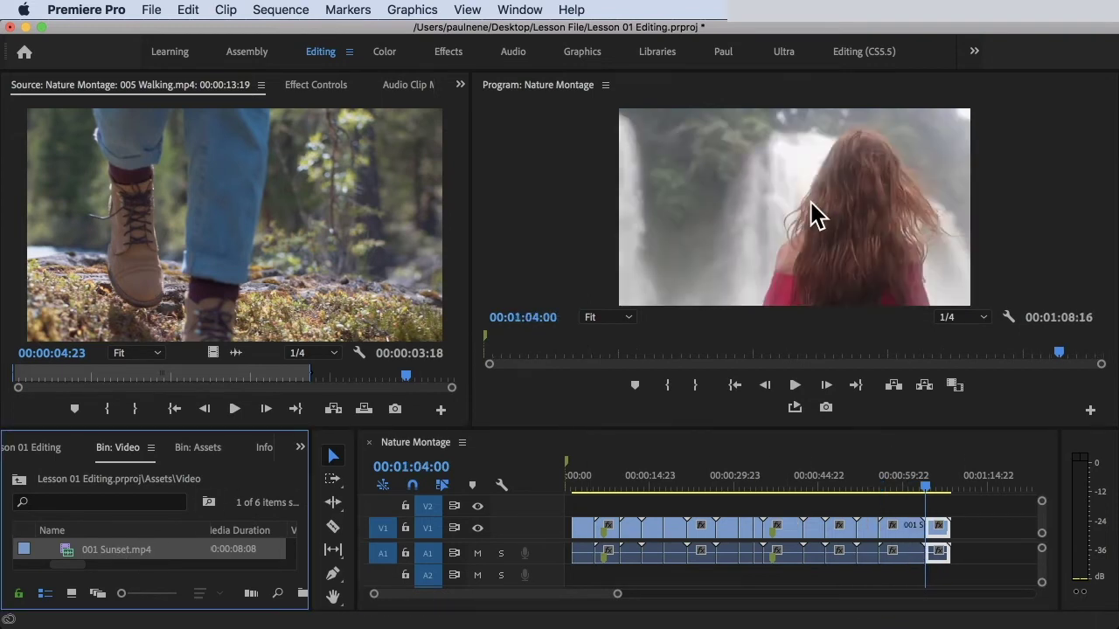
left_click_drag(938, 497, 889, 472)
key("super+z")
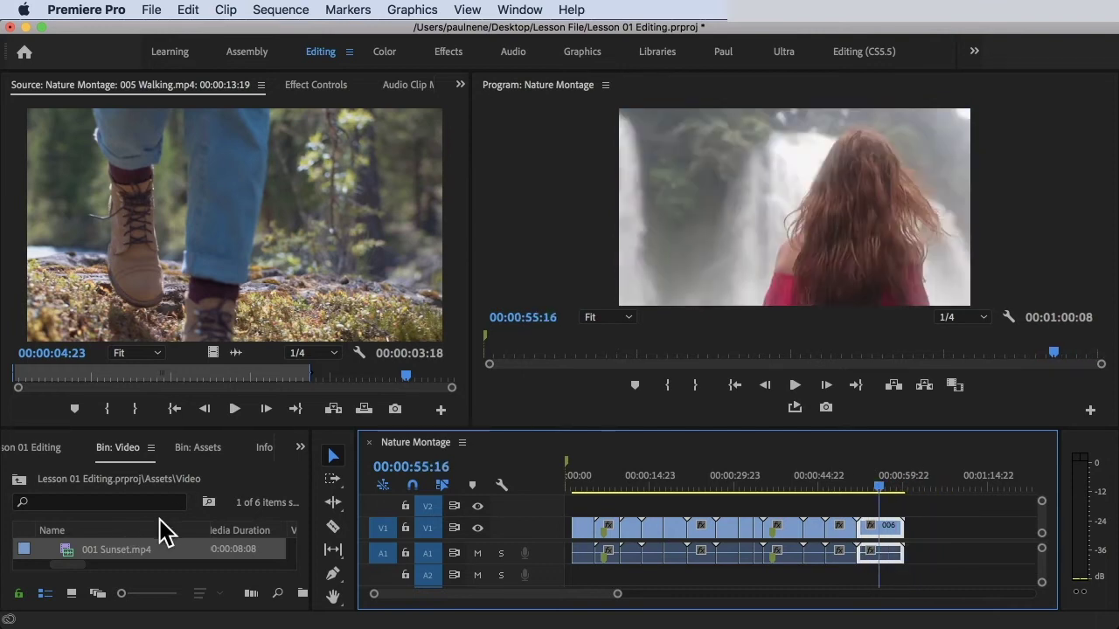
- Try overlaying 001 Sunset.mp4 on V2 from 00:00:55:16, check it at 00:00:58:07, and undo the overlay
left_click(70, 549)
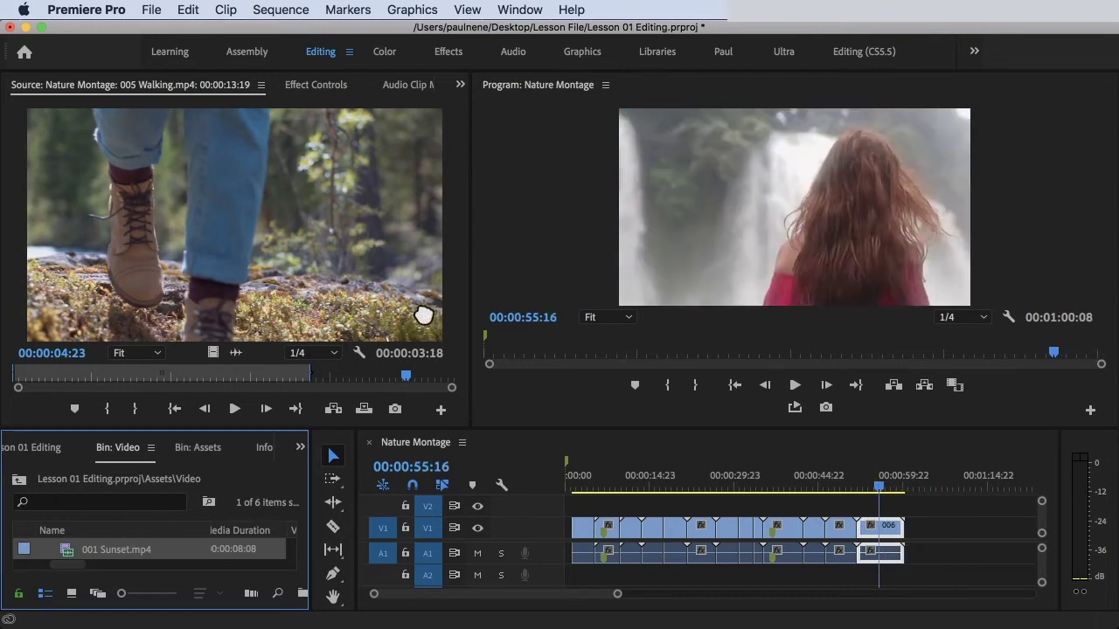
left_click_drag(452, 310, 813, 138)
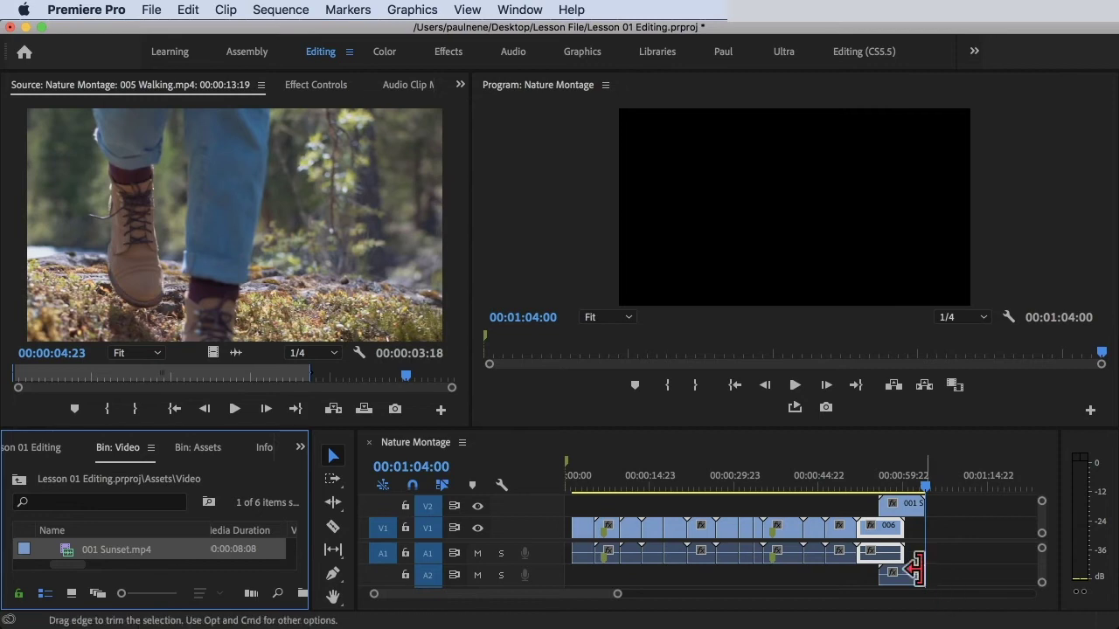
left_click(864, 480)
left_click(865, 480)
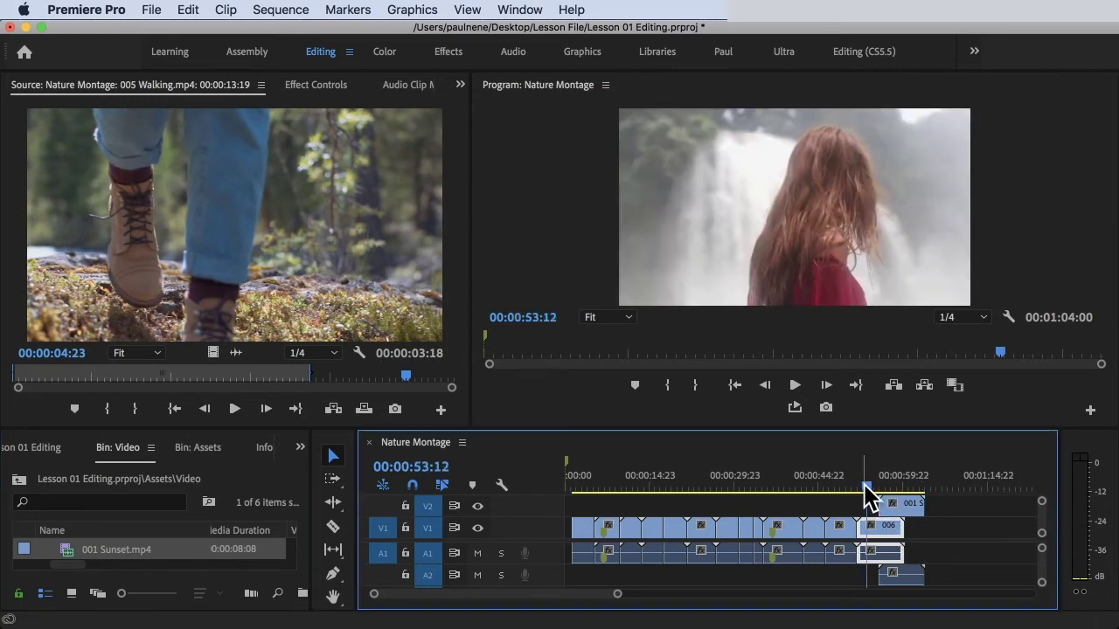
left_click_drag(865, 480, 892, 486)
left_click(900, 504)
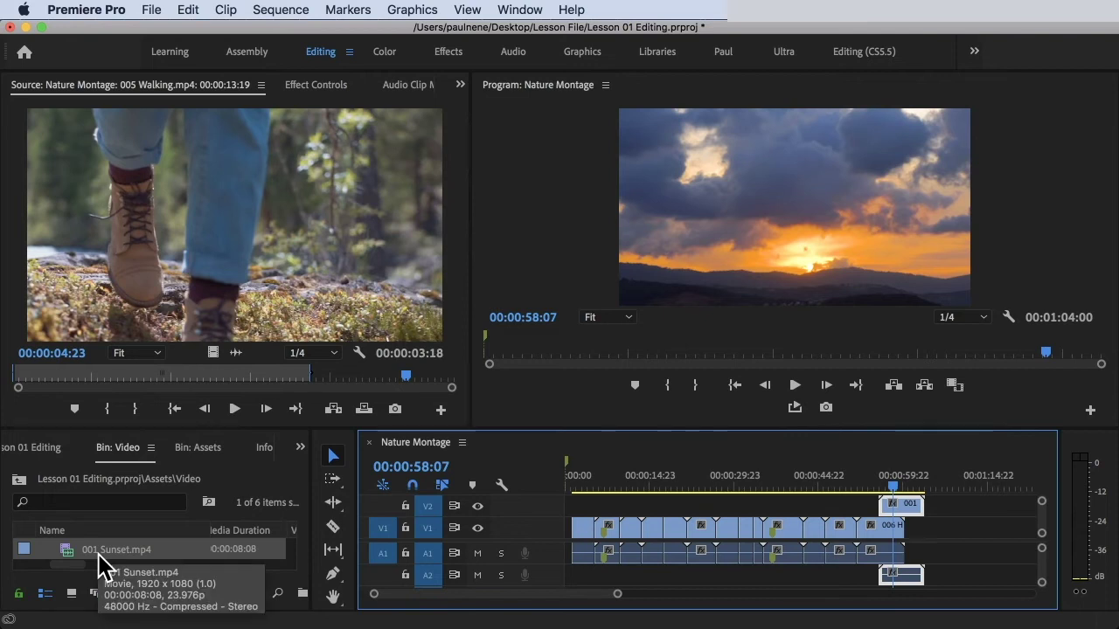
key("super+z")
left_click_drag(57, 560, 830, 309)
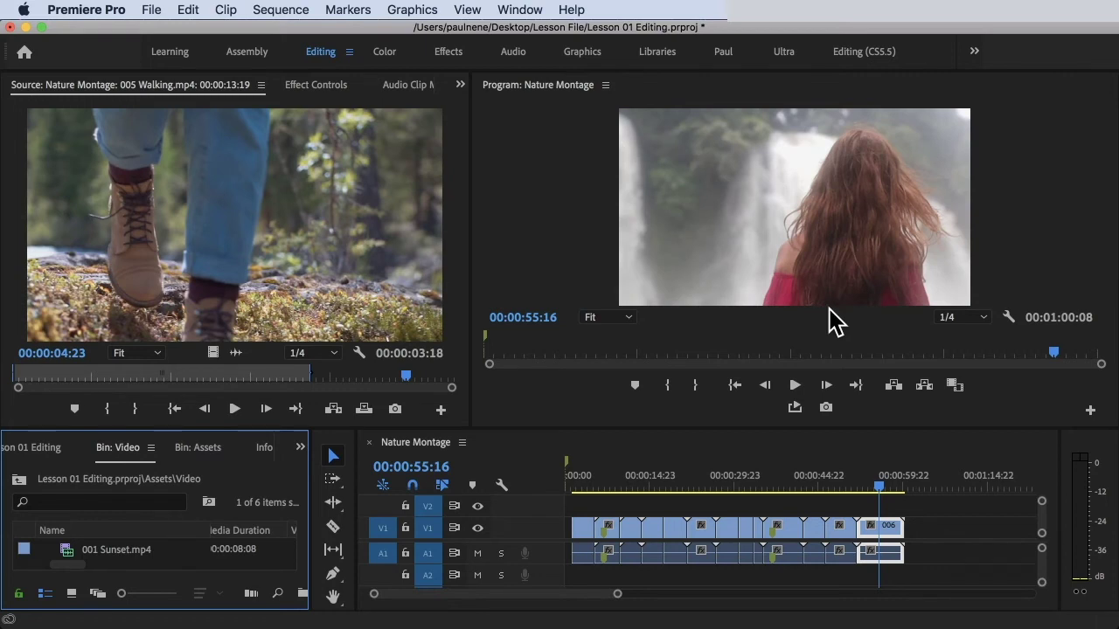
- Add a sequence marker at 00:00:08:15 over the first hawk clip and move it to 00:00:09:20
left_click(619, 359)
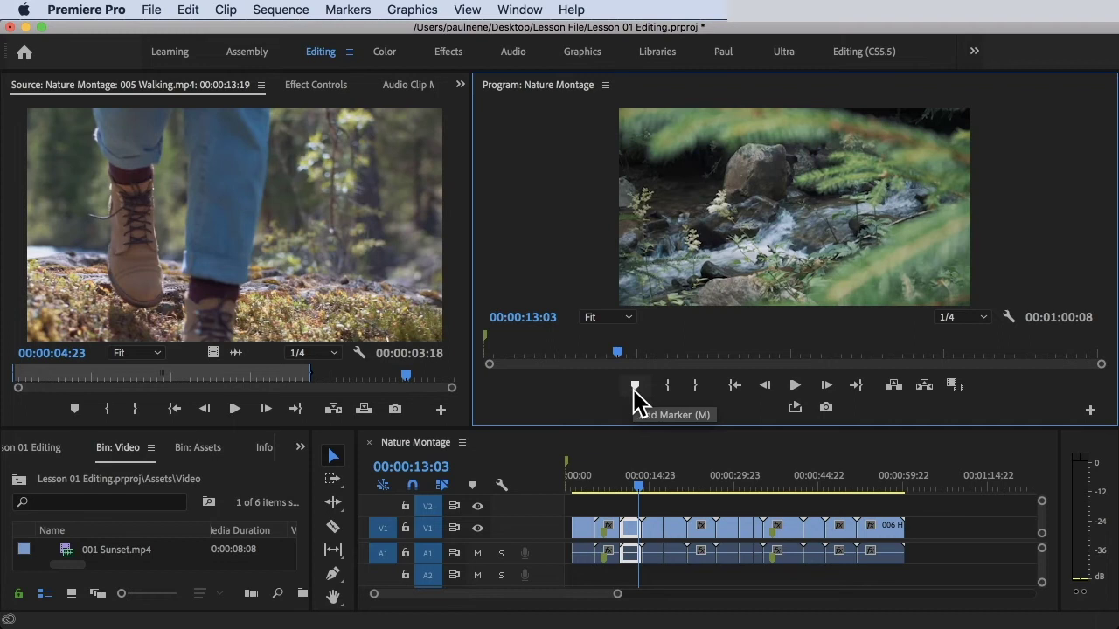
left_click_drag(617, 352, 552, 343)
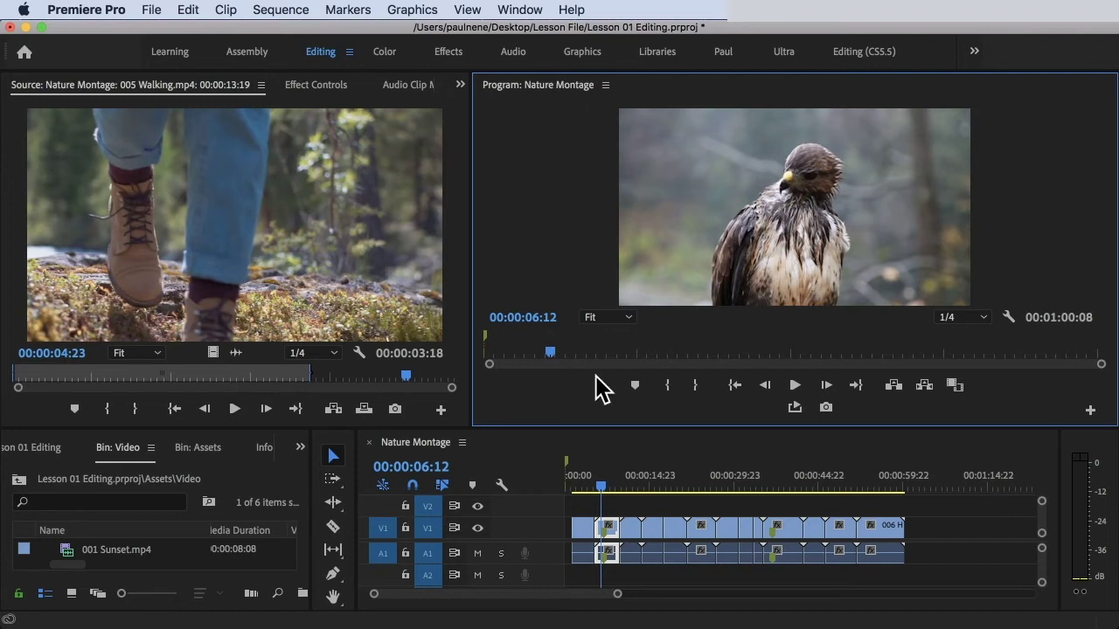
left_click_drag(552, 353, 573, 351)
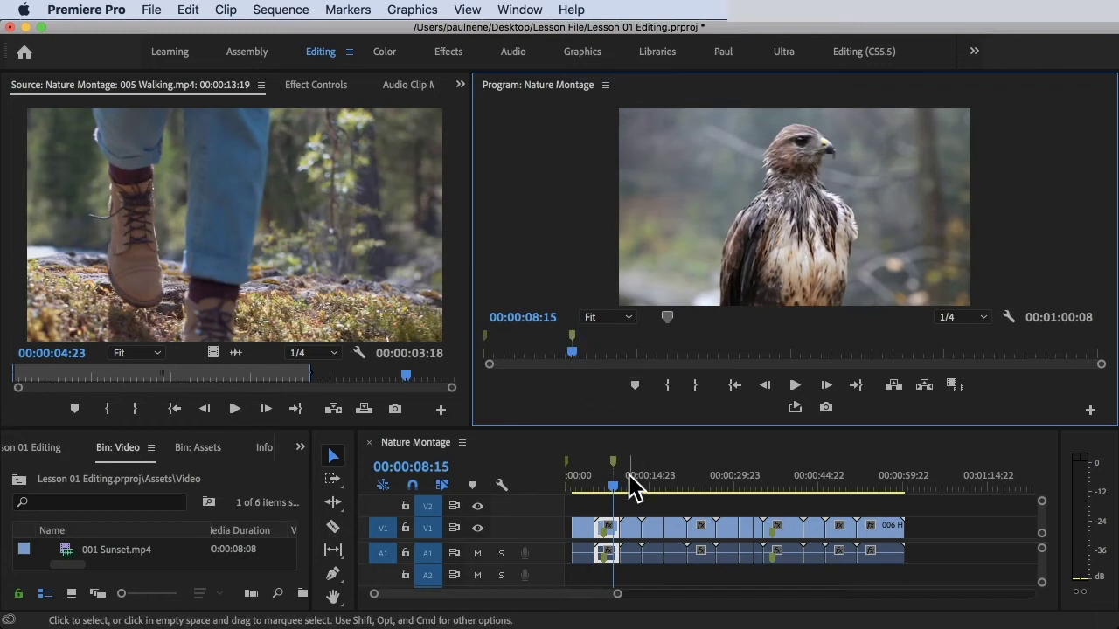
left_click(602, 453)
mouse_move(611, 457)
left_mouse_down()
mouse_move(629, 462)
mouse_move(618, 460)
left_mouse_up()
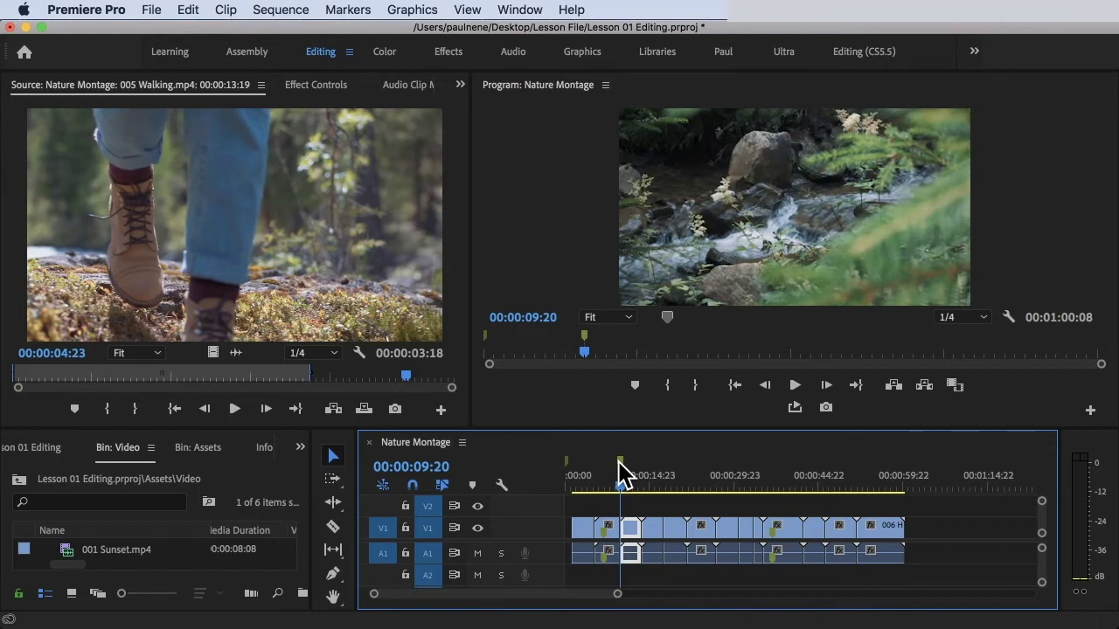
- Add clip markers at 00:00:04:13 in 005 Walking.mp4 and at 00:00:02:03 in the sequence's first 002 Hawk.mp4 clip
left_click(103, 180)
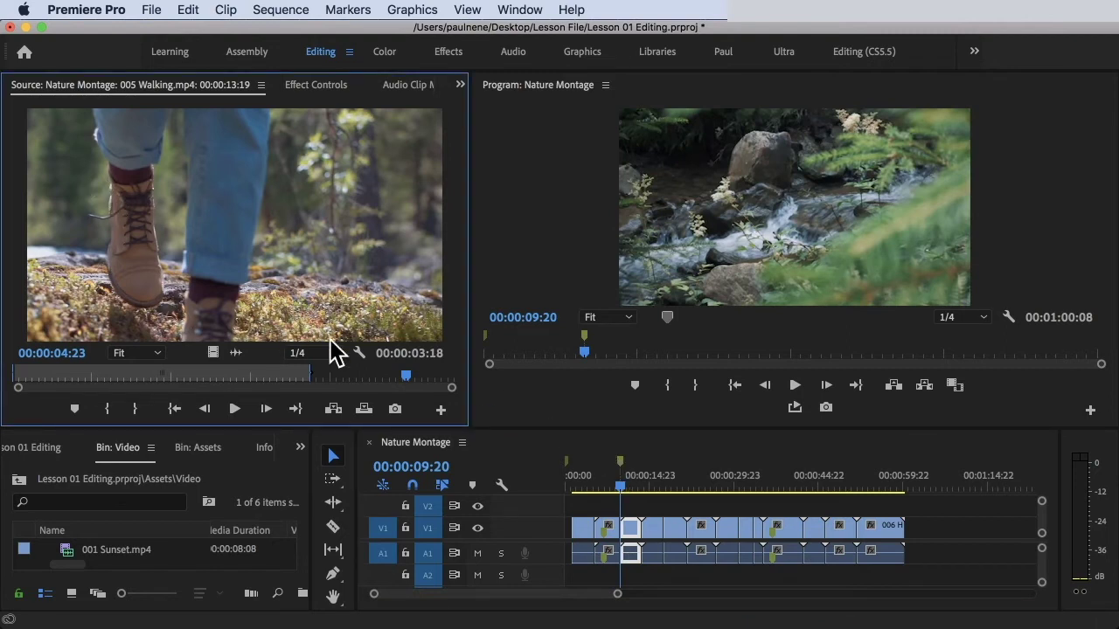
left_click_drag(403, 367, 375, 372)
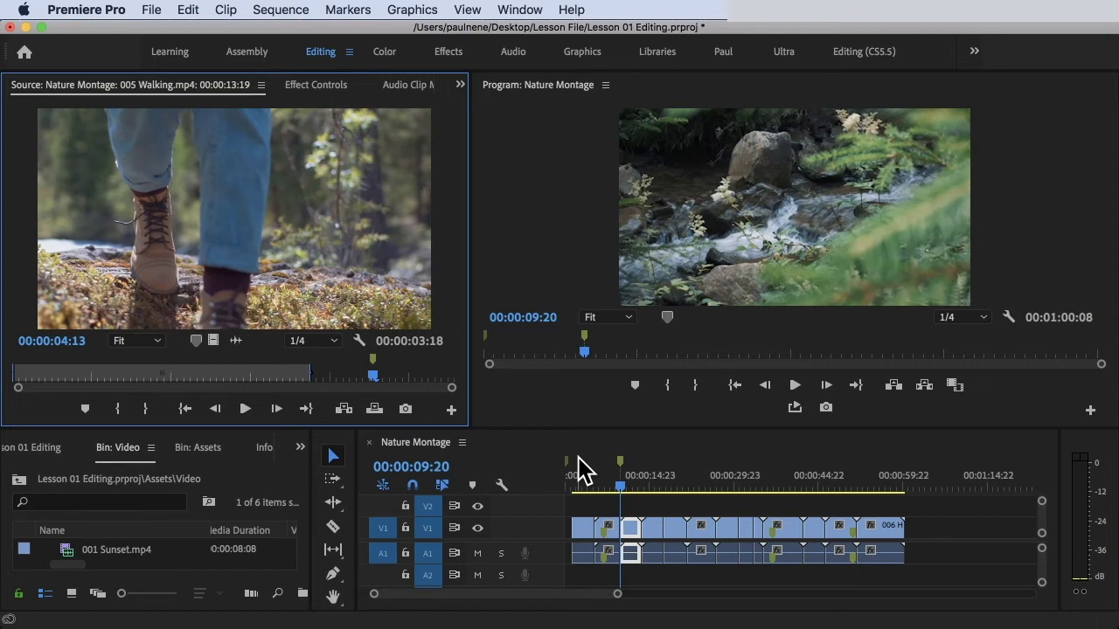
left_click_drag(632, 483, 607, 478)
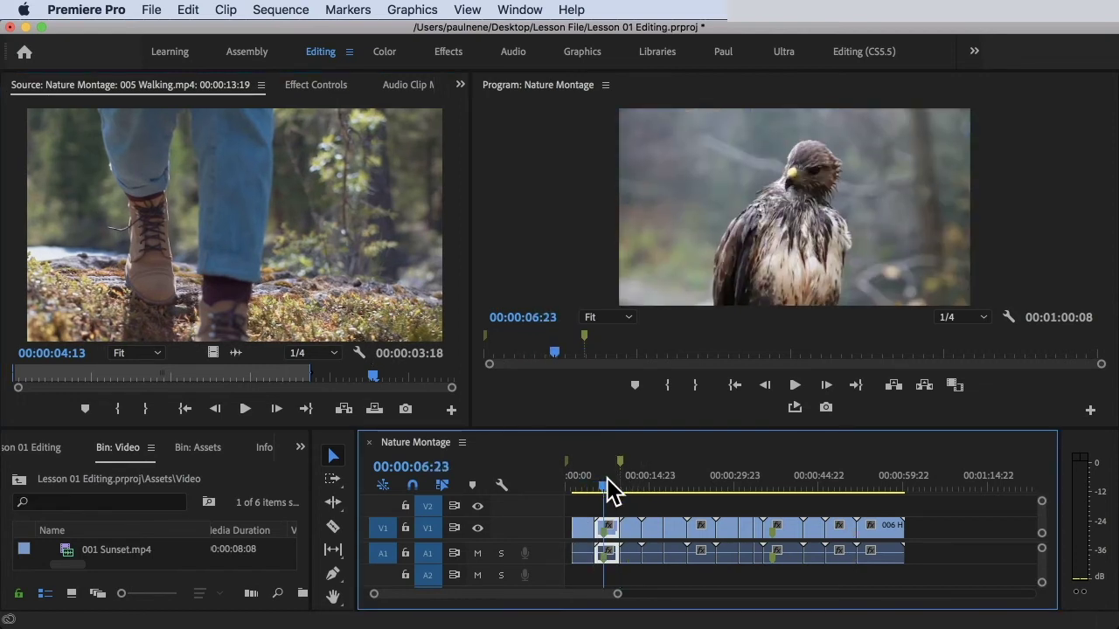
double_click(610, 525)
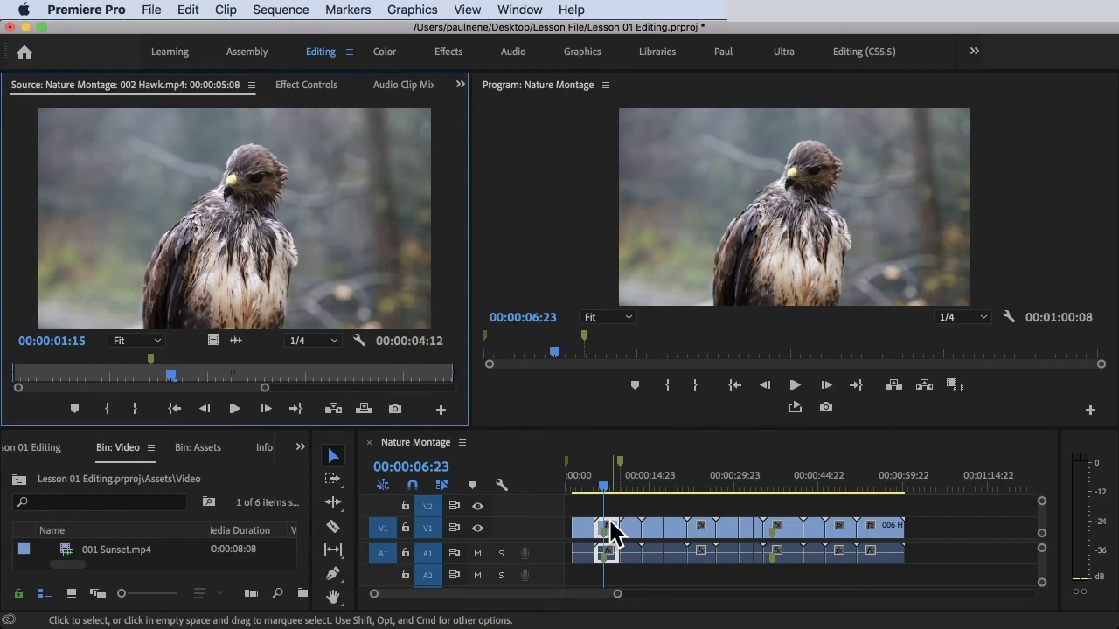
left_click_drag(175, 377, 229, 380)
key("m")
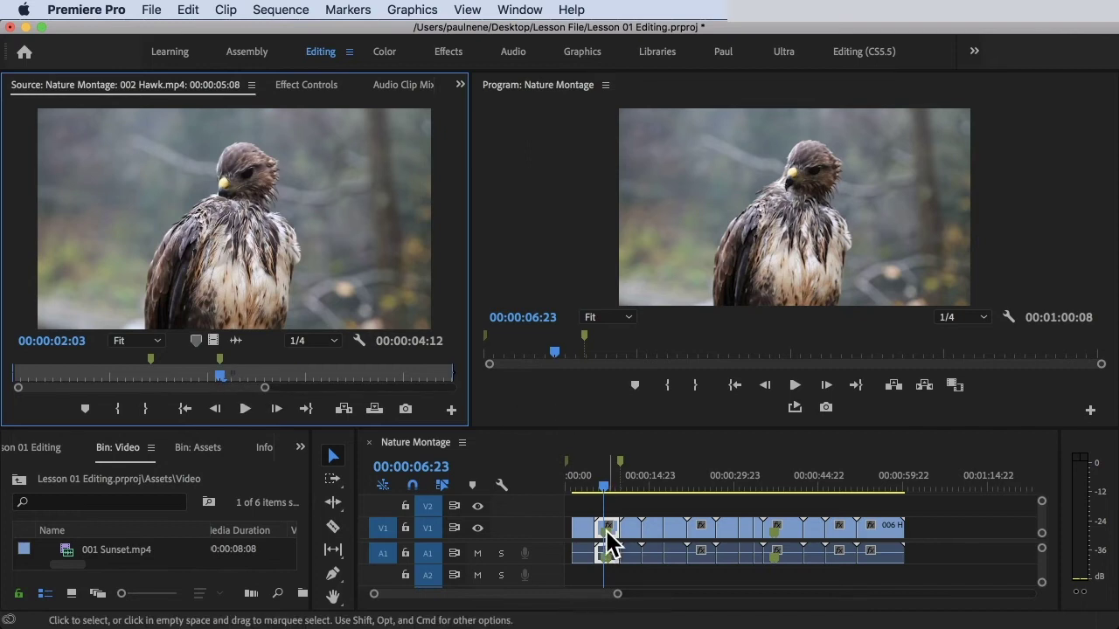
- Add a sequence marker at 00:00:18:02 in Nature Montage
left_click(724, 211)
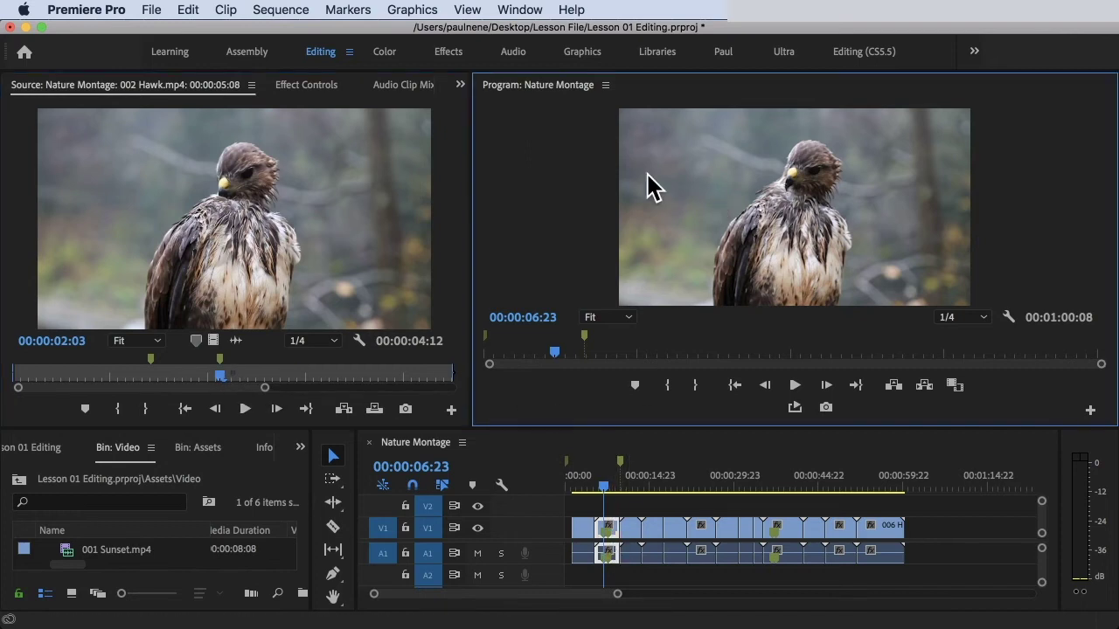
left_click_drag(556, 354, 668, 354)
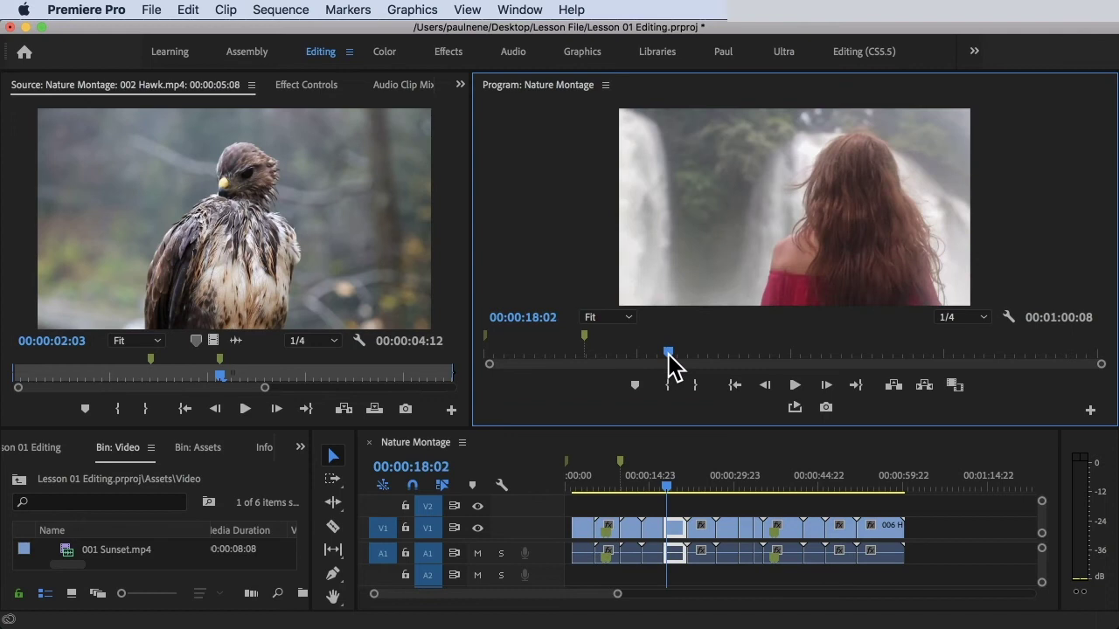
left_click(636, 385)
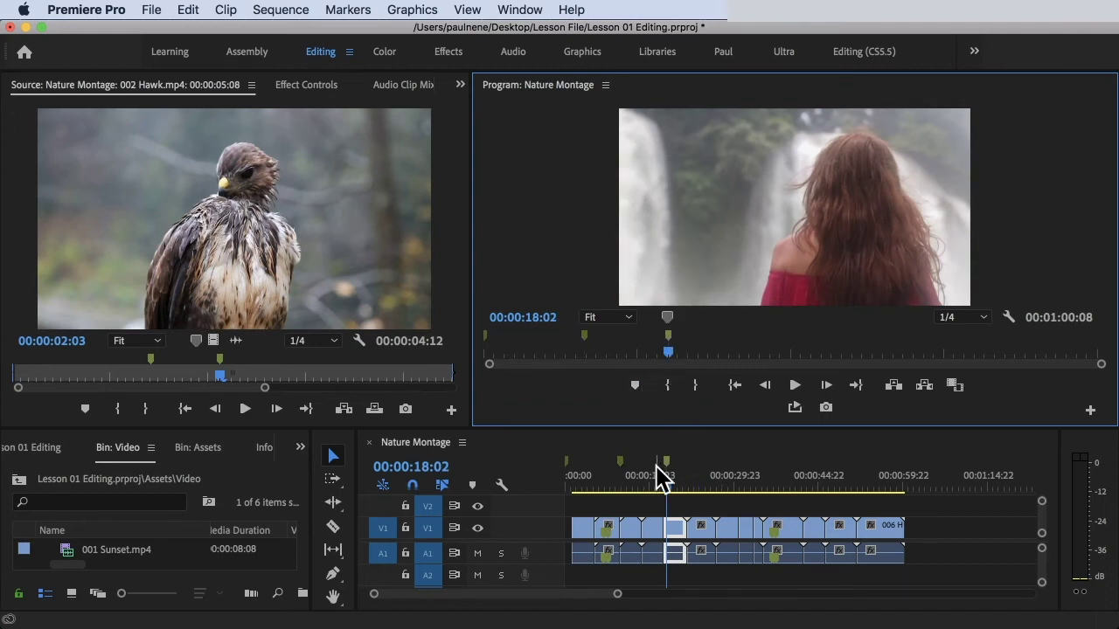
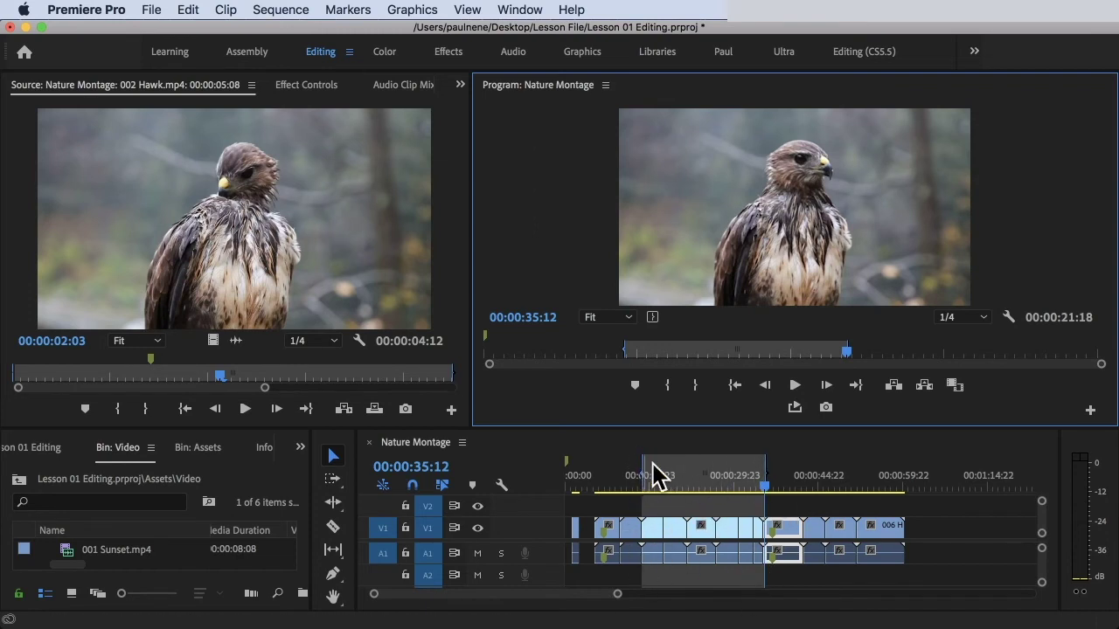
- Clear the sequence's In and Out points and move the playhead to 00:00:36:15
key("alt+o")
key("alt+i")
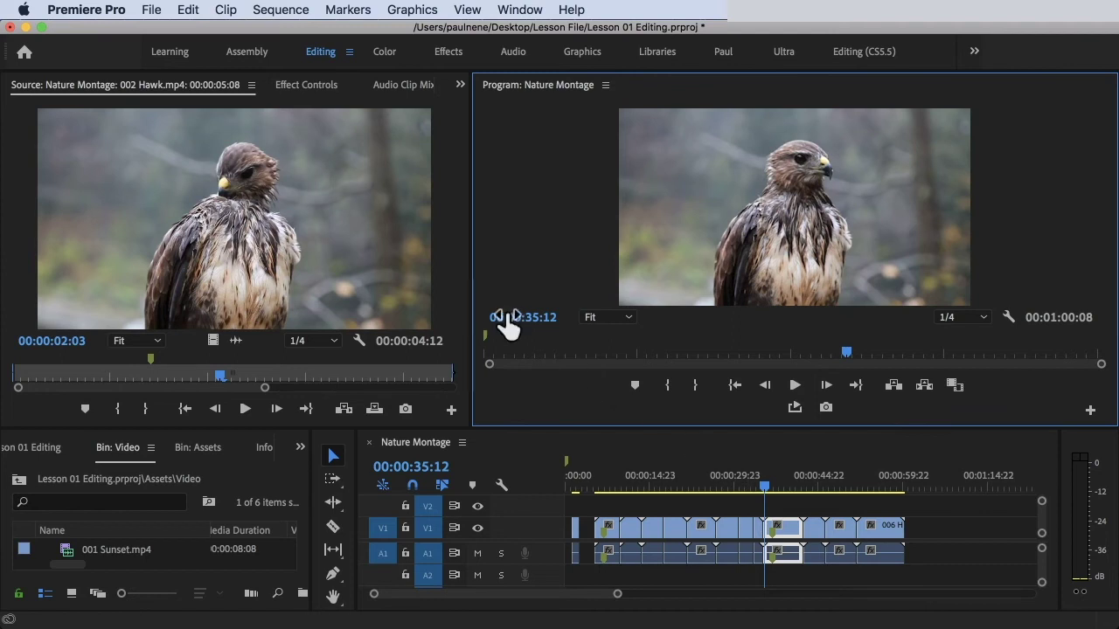
mouse_move(507, 325)
left_mouse_down()
mouse_move(533, 325)
mouse_move(453, 325)
mouse_move(524, 326)
left_mouse_up()
- Compare the Program Monitor's picture at 10%, 25%, 50% and 75% magnification
left_click(625, 317)
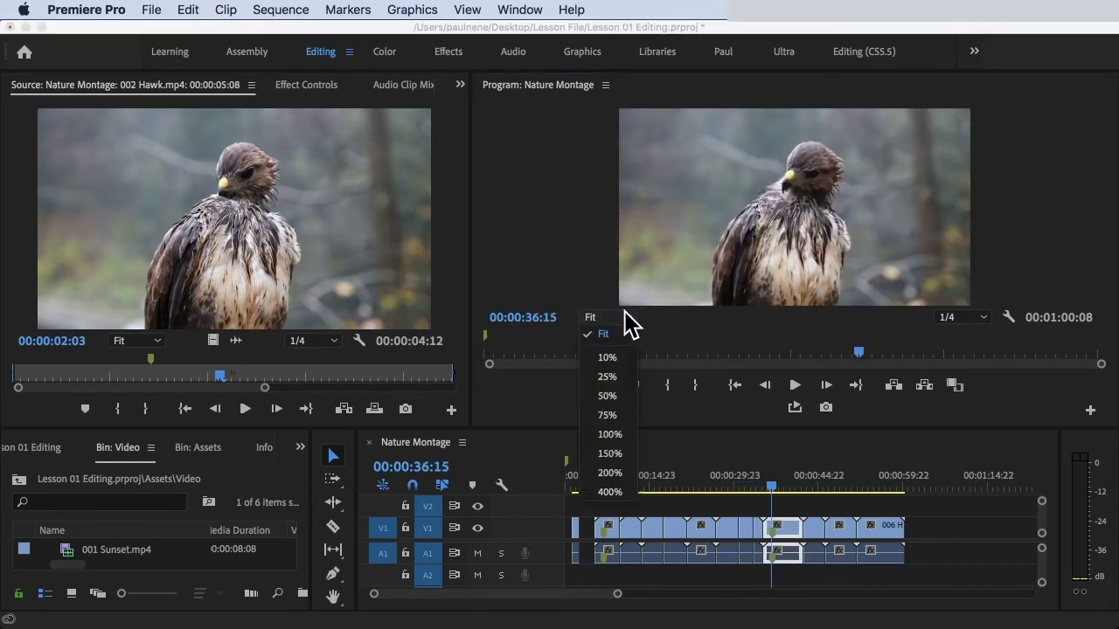
key("Escape")
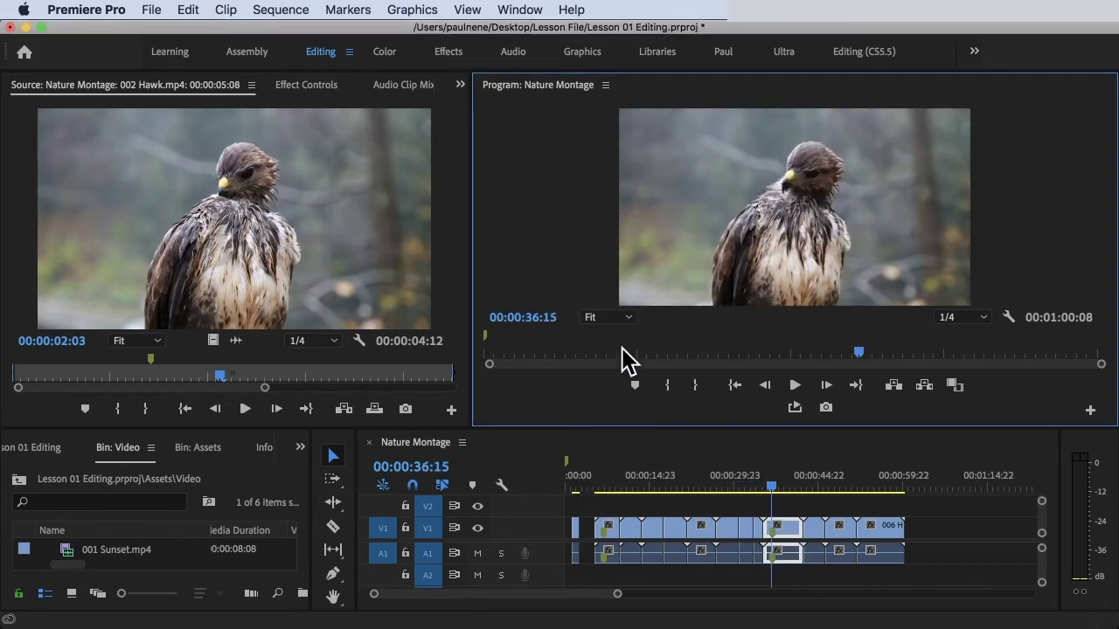
left_click(597, 317)
left_click(609, 357)
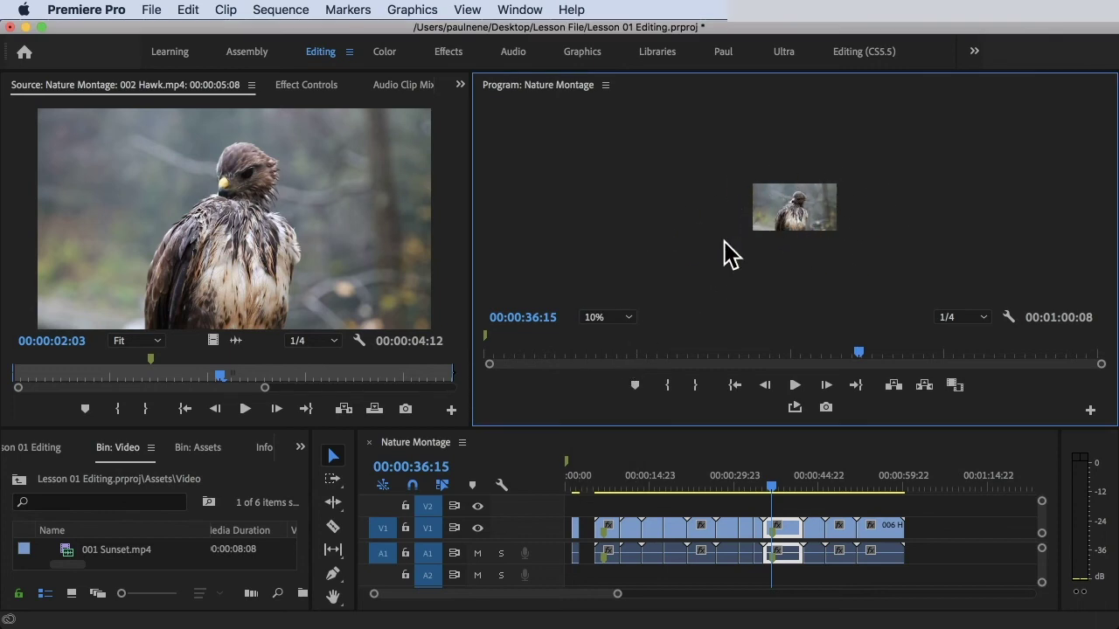
left_click(617, 318)
left_click(607, 376)
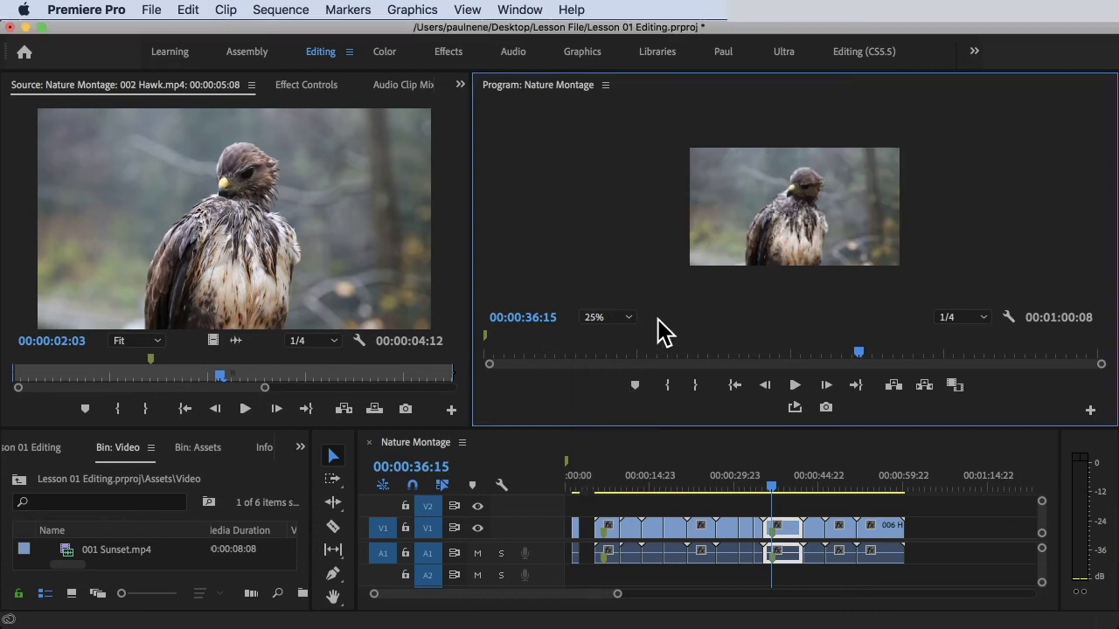
left_click(614, 319)
left_click(612, 396)
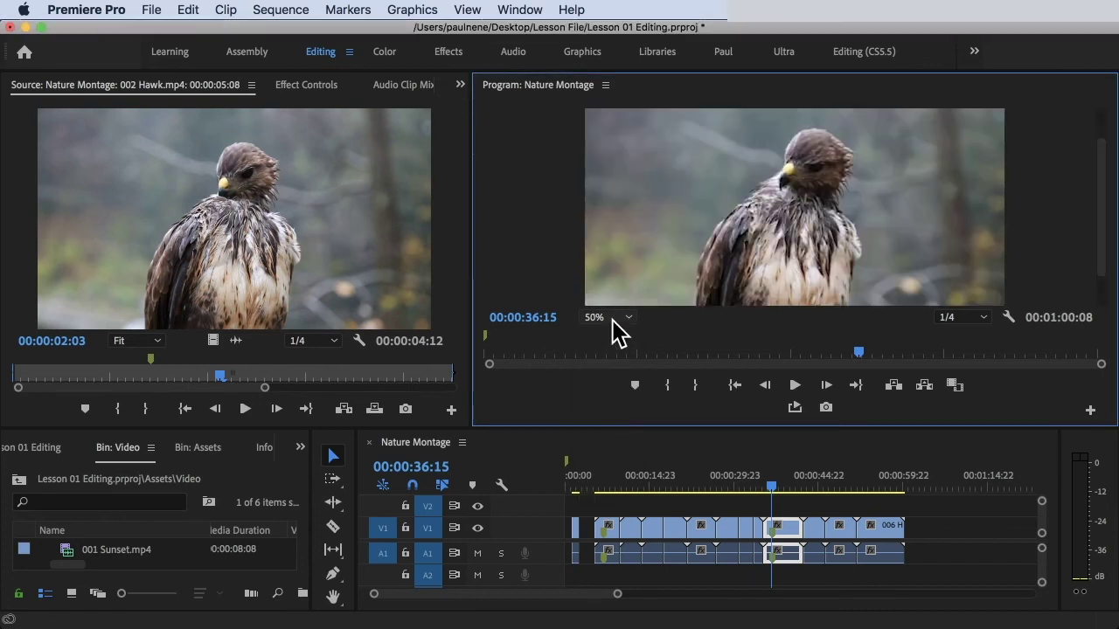
left_click(612, 319)
left_click(612, 415)
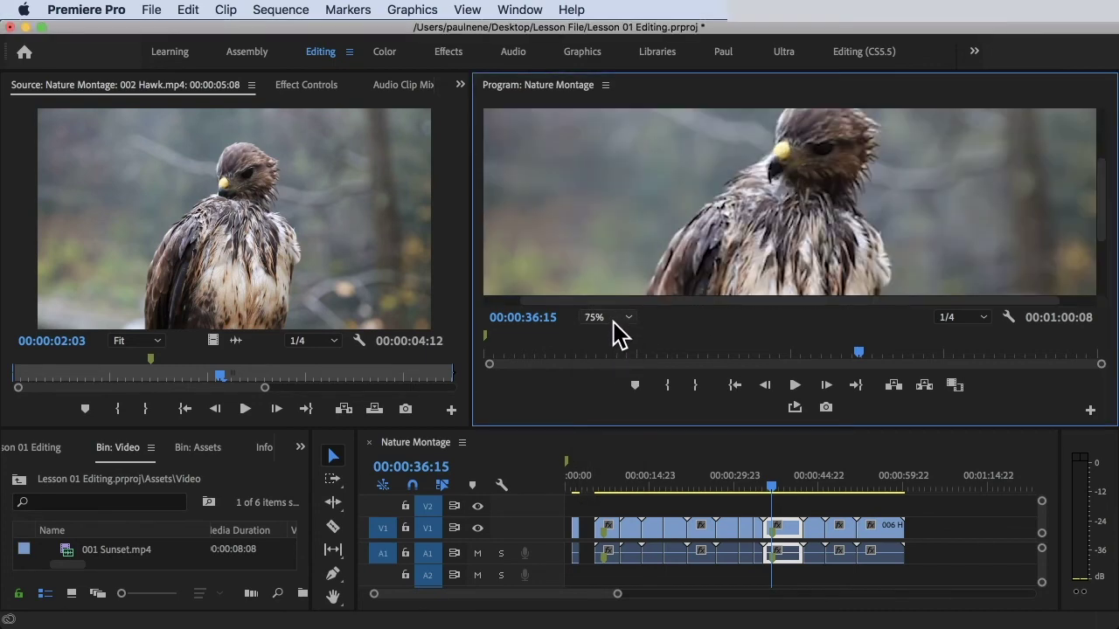
- Magnify the Program Monitor's picture to 100% and pan around the hawk with the Hand tool
left_click(615, 320)
left_click(614, 429)
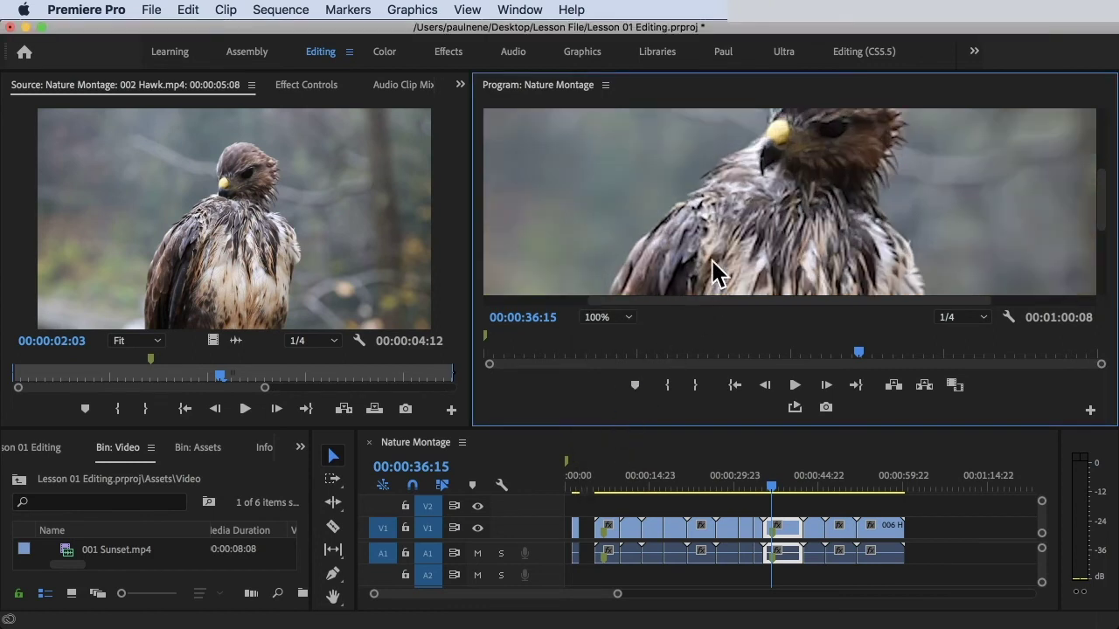
key("h")
left_click_drag(719, 206, 657, 306)
left_click_drag(585, 232, 840, 227)
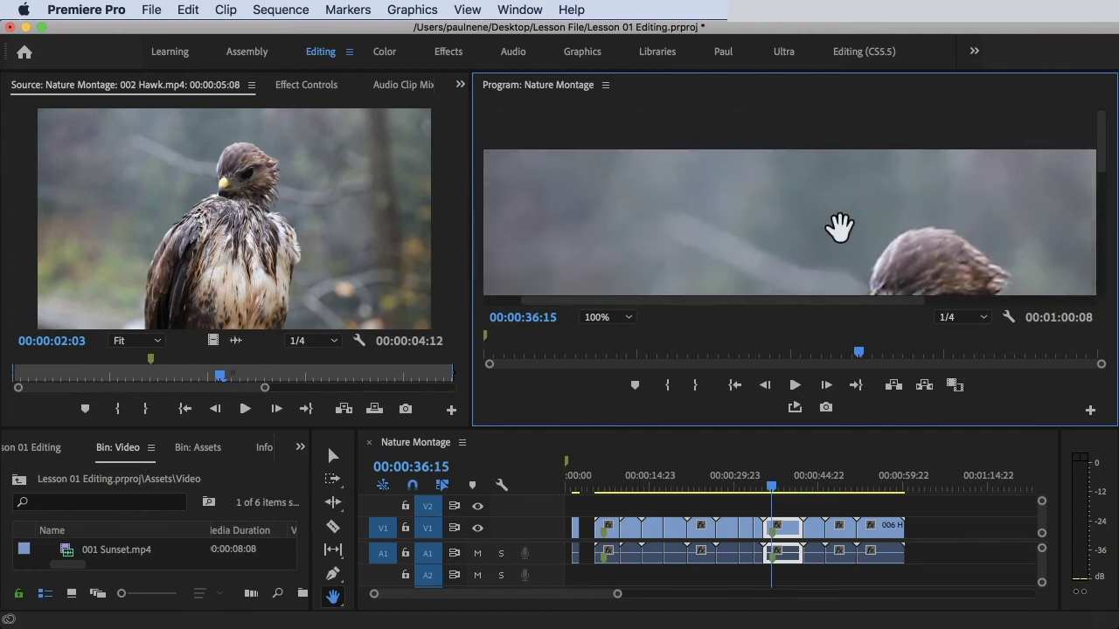
left_click_drag(669, 212, 652, 191)
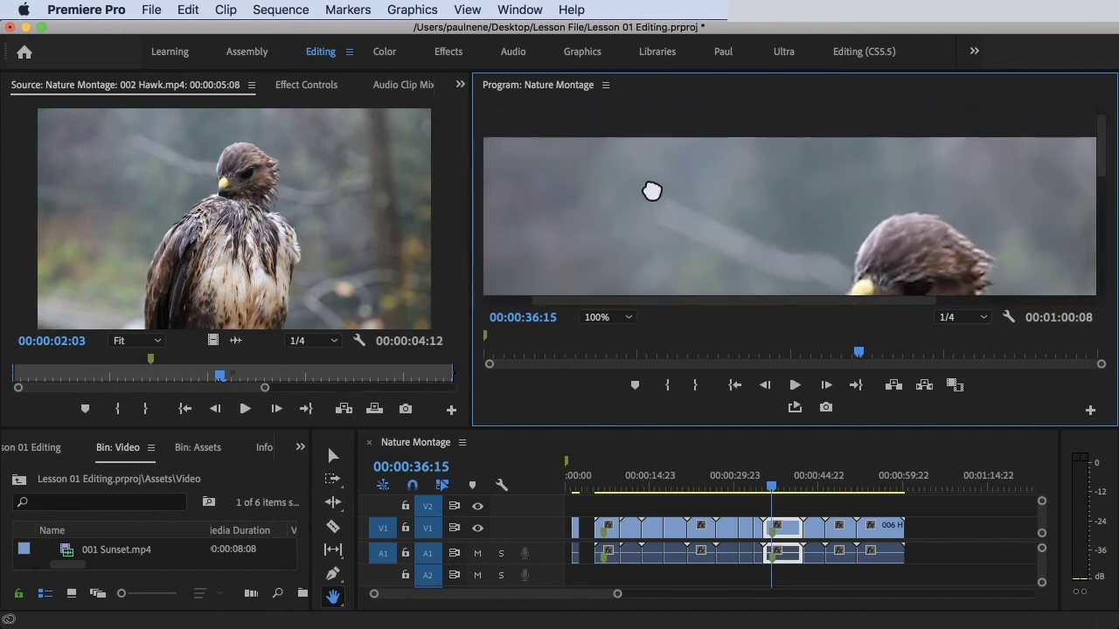
left_click_drag(852, 172, 702, 174)
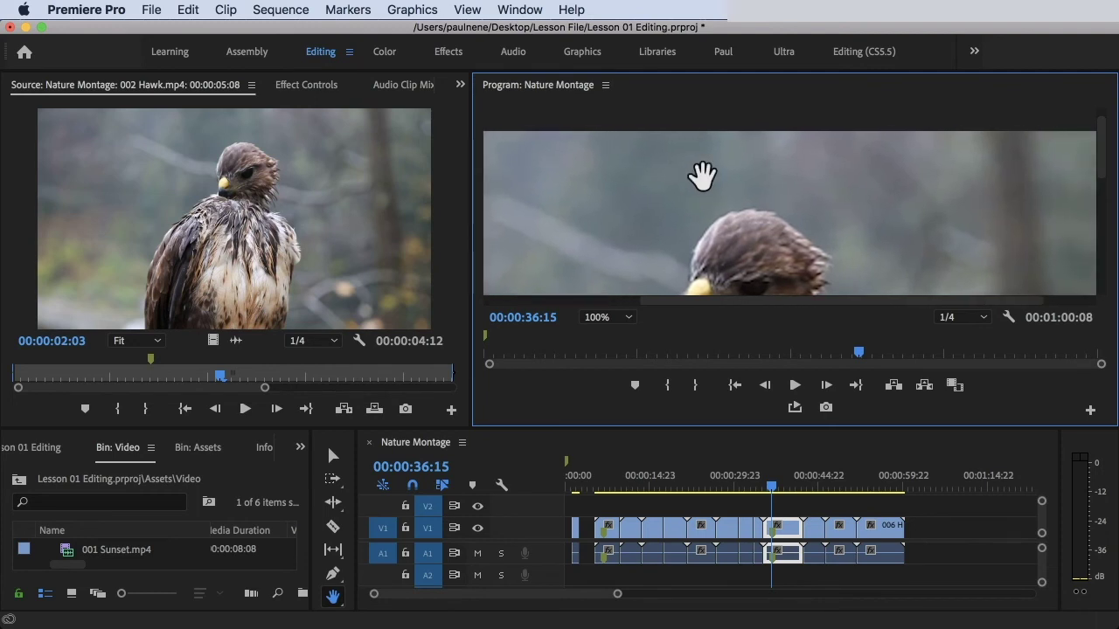
- Set the Program Monitor's magnification to Fit and review its playback resolution options, choosing 1/4
left_click(628, 317)
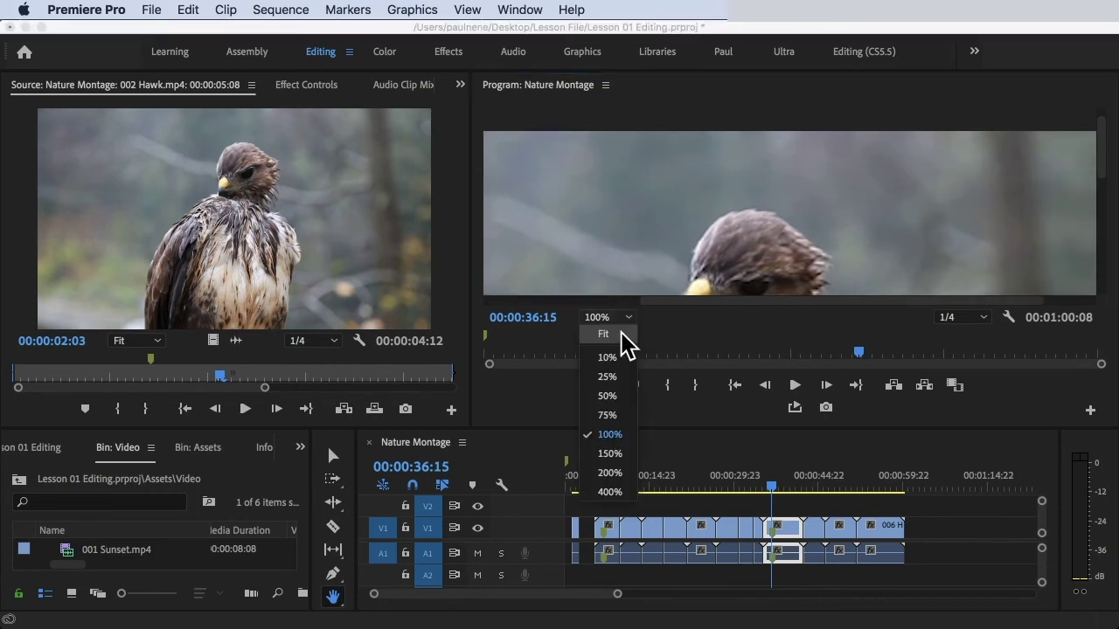
left_click(612, 334)
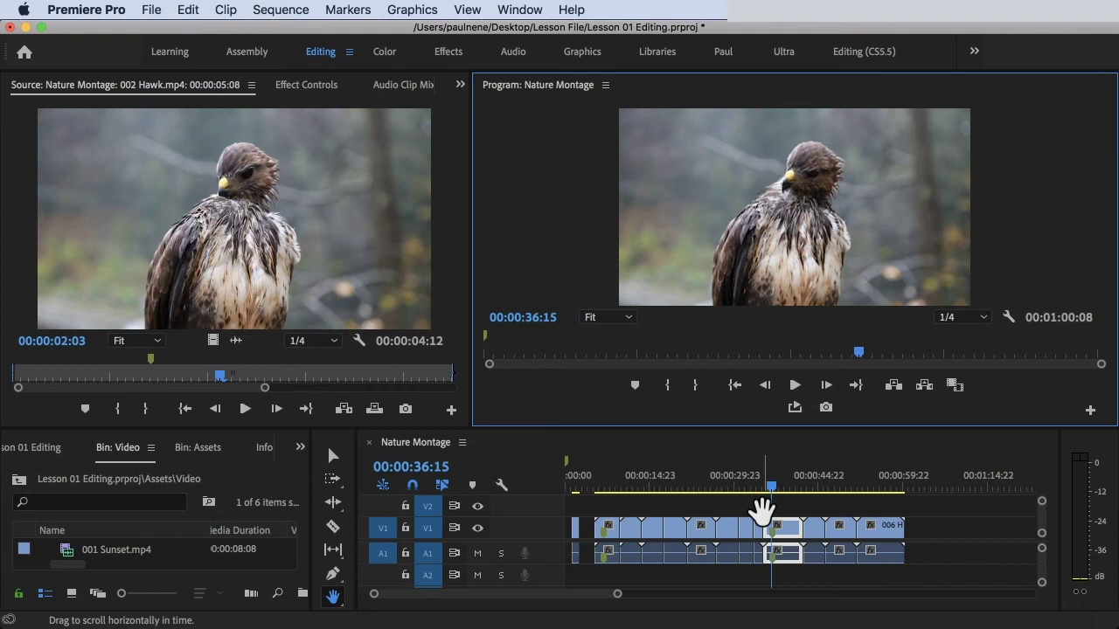
left_click(984, 318)
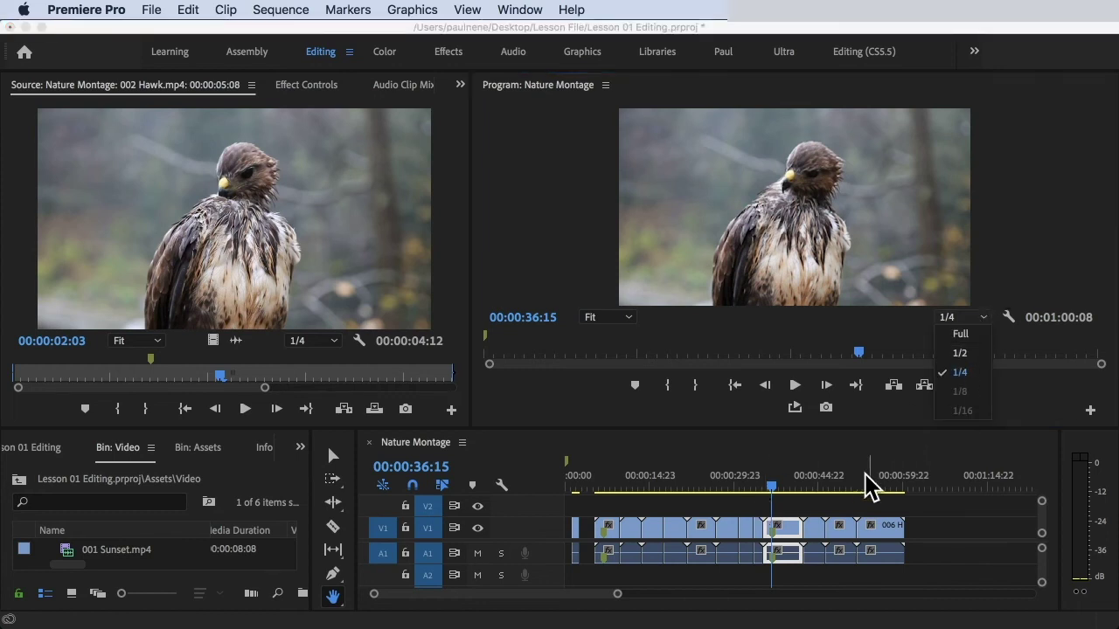
left_click(974, 371)
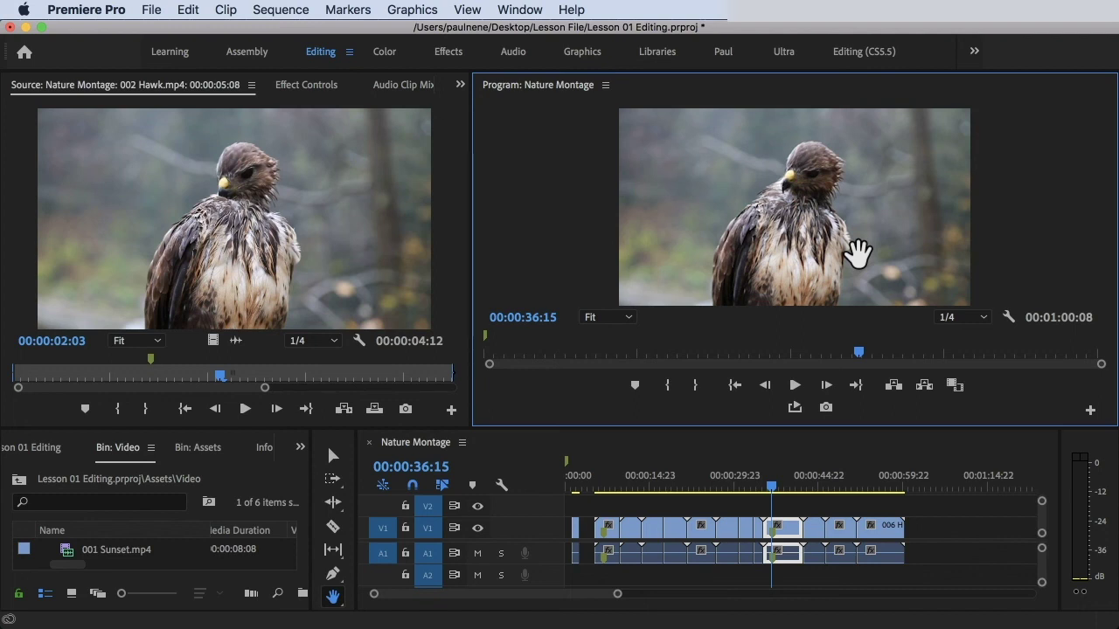
- Set the Program Monitor's playback resolution to Full and play Nature Montage from 00:00:22:02
left_click(966, 320)
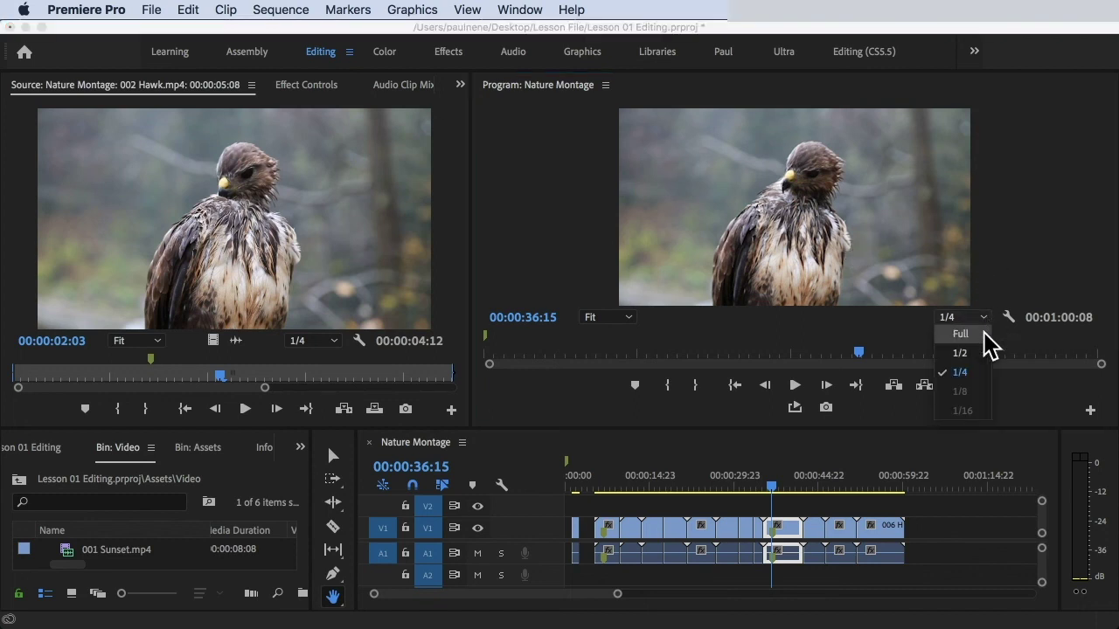
left_click(978, 344)
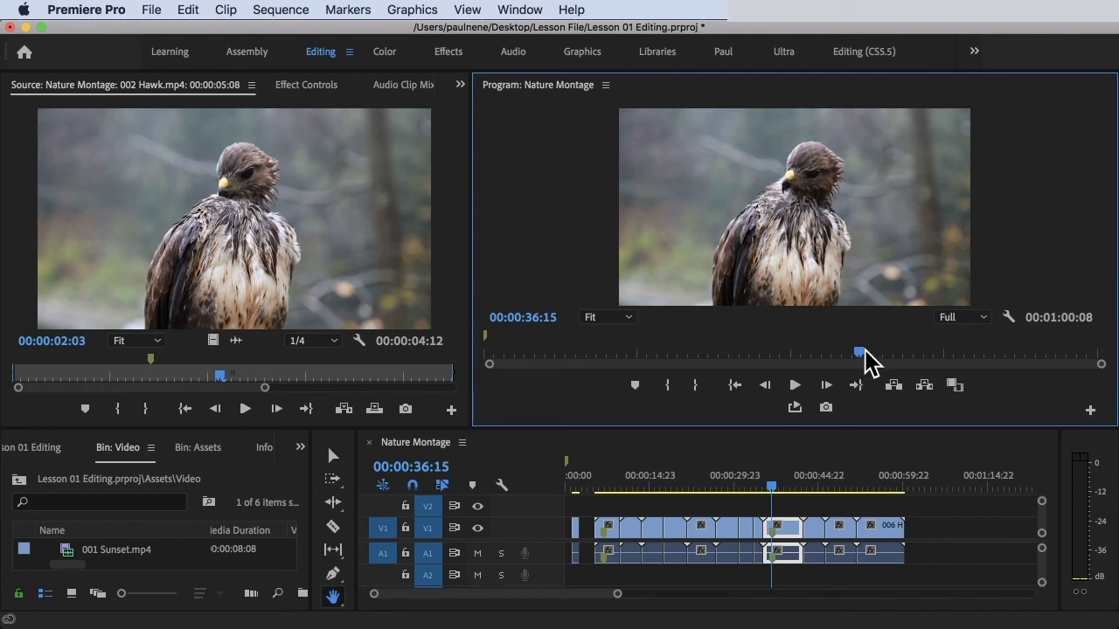
left_click_drag(859, 353, 709, 353)
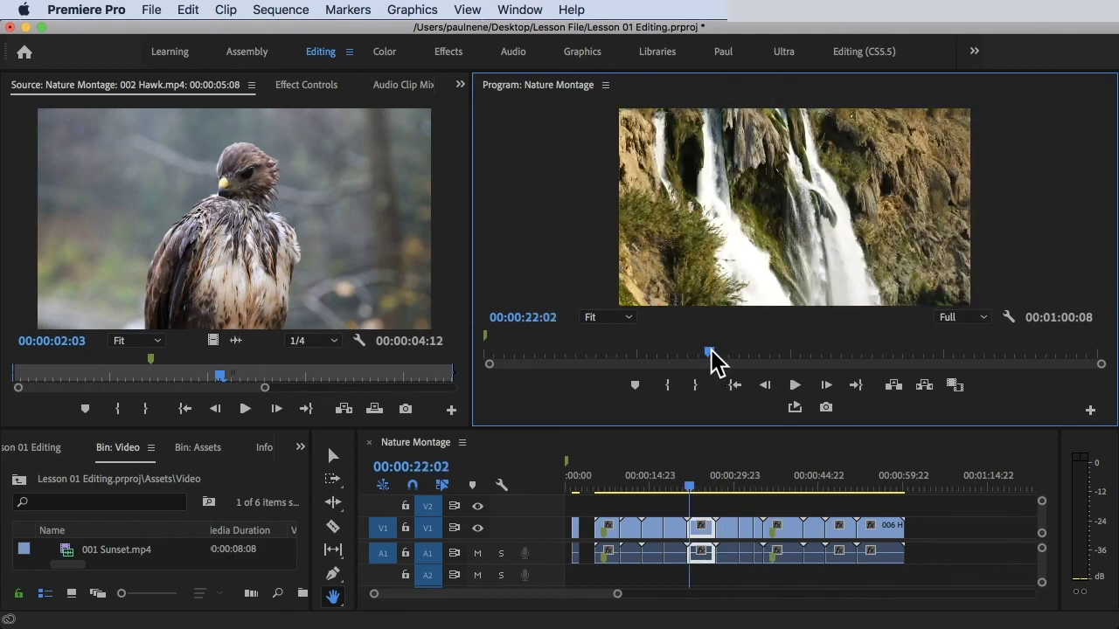
left_click(794, 386)
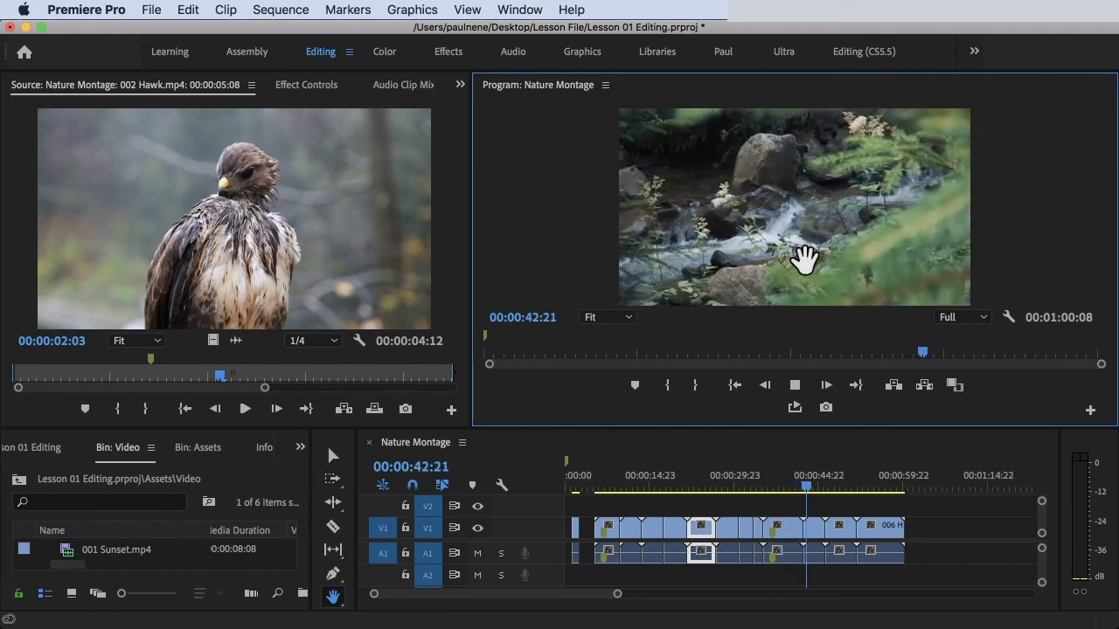
- Set the Program Monitor's playback resolution to 1/4 during playback and stop at 00:00:48:12
left_click(962, 318)
left_click(970, 374)
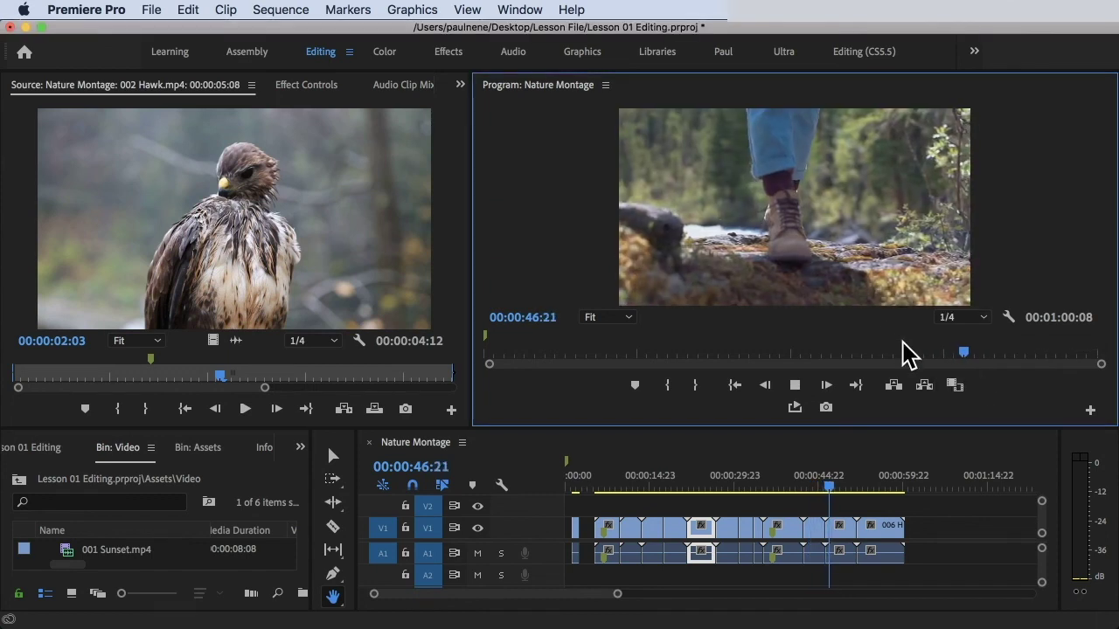
left_click(795, 385)
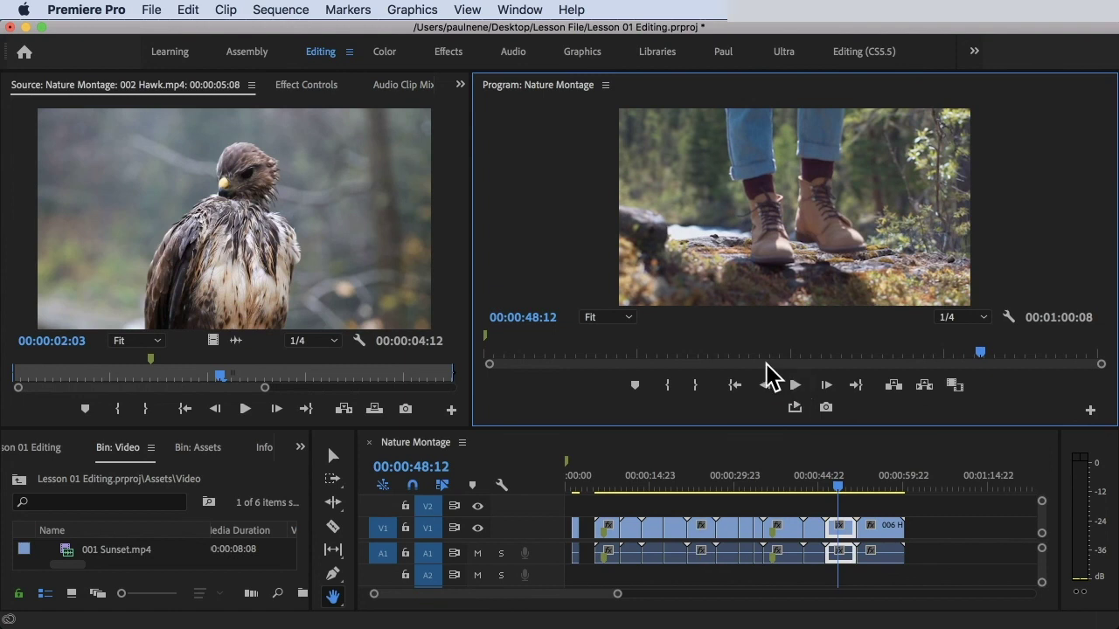
- Preview Nature Montage from an earlier point at 1/4 resolution and move the playhead to 00:00:19:07
left_click_drag(785, 355, 846, 353)
left_click(795, 386)
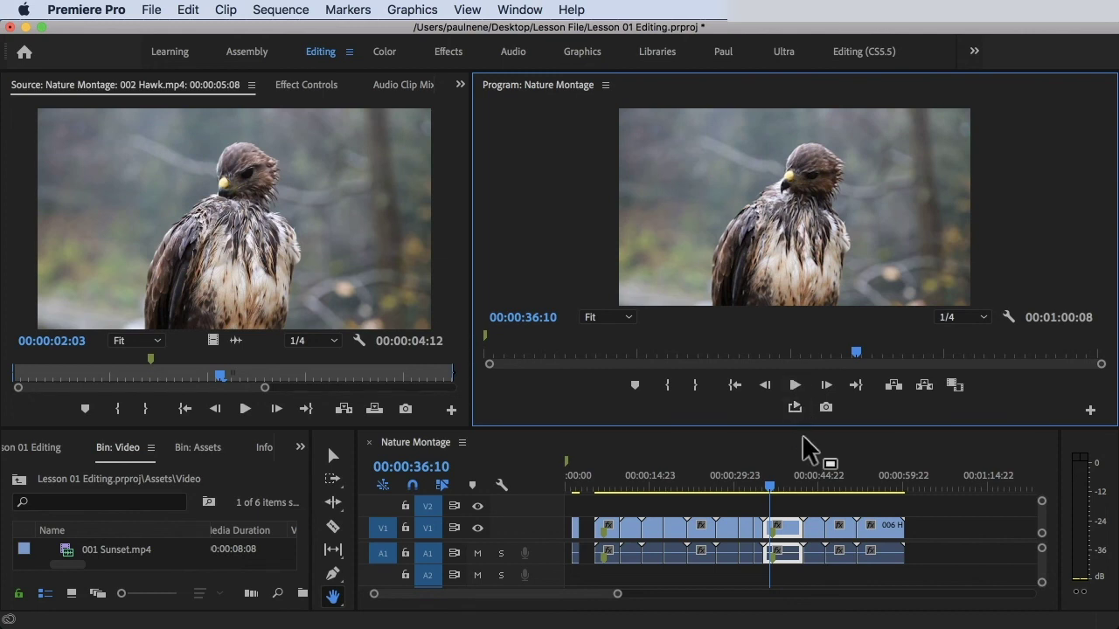
left_click_drag(738, 359, 689, 368)
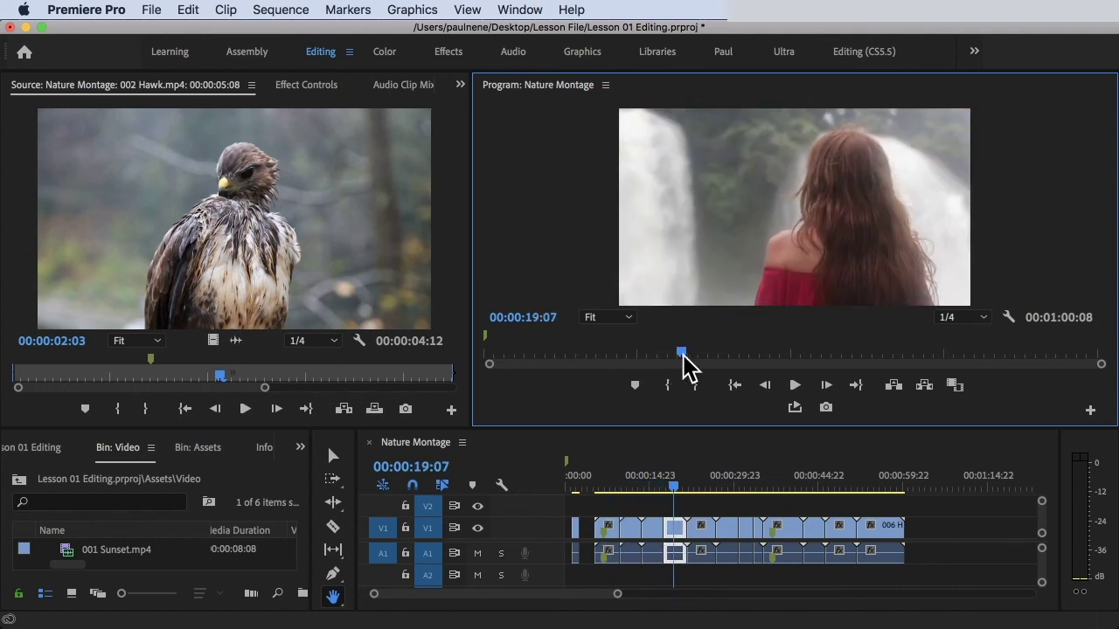